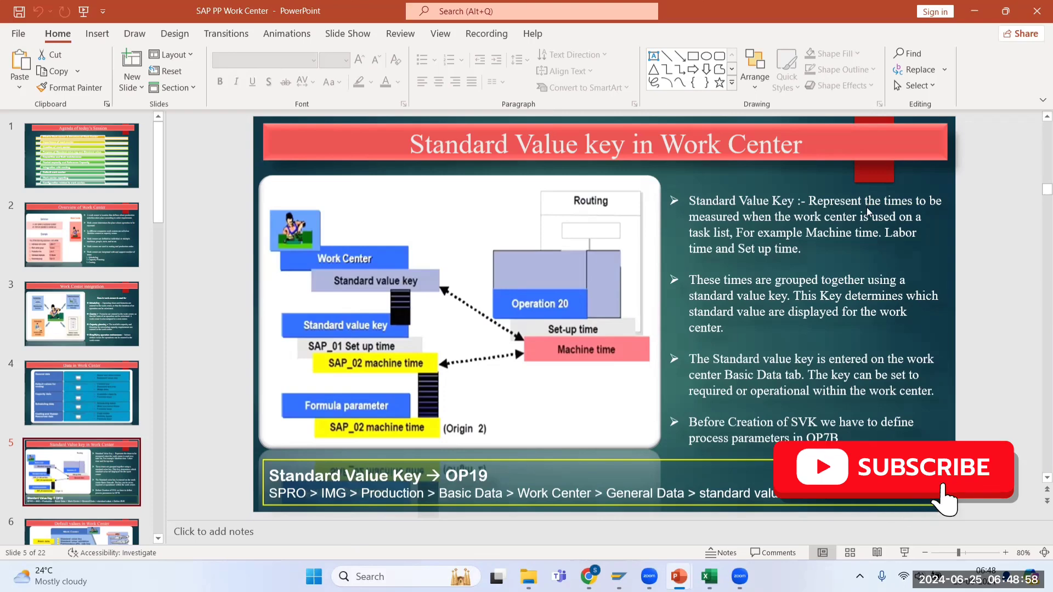
# Switch to SAP and try to create work center Ass-LAPT in plant 1000
pyautogui.hotkey('alt', 'Tab')
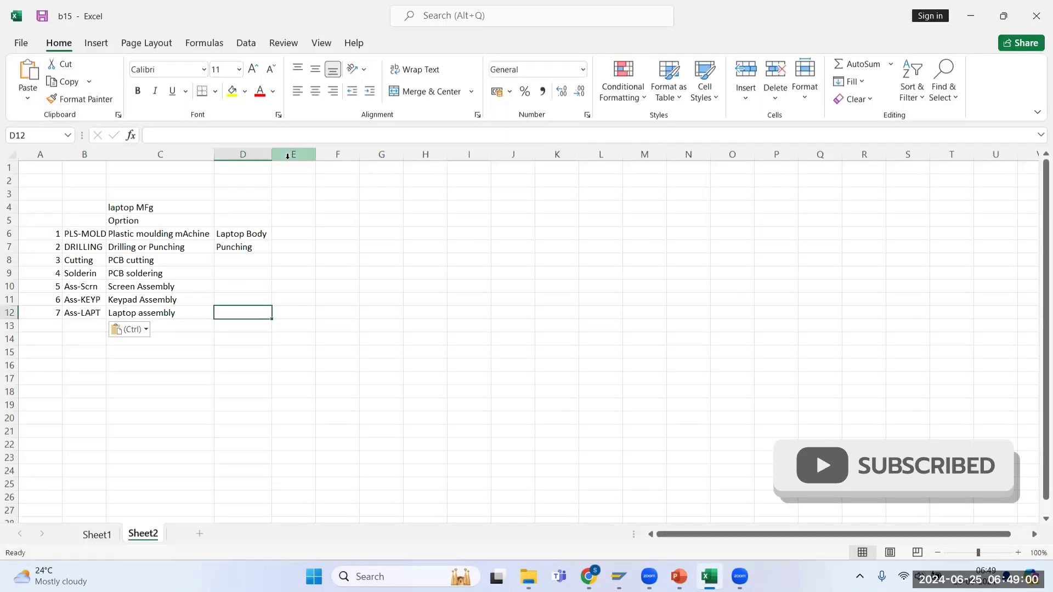
pyautogui.hotkey('alt', 'Tab')
pyautogui.press('Tab')
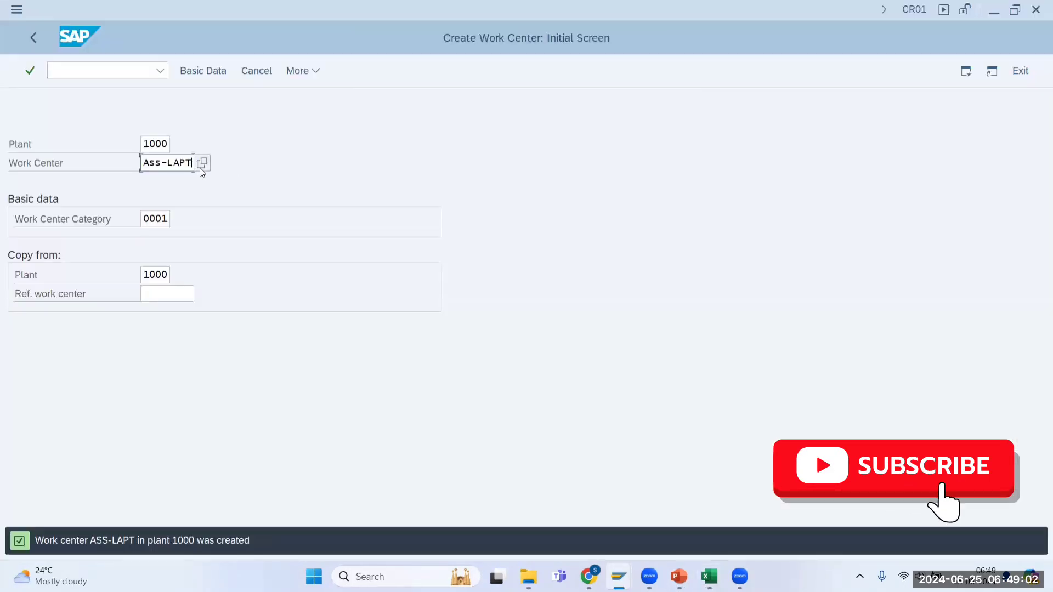
pyautogui.press('Return')
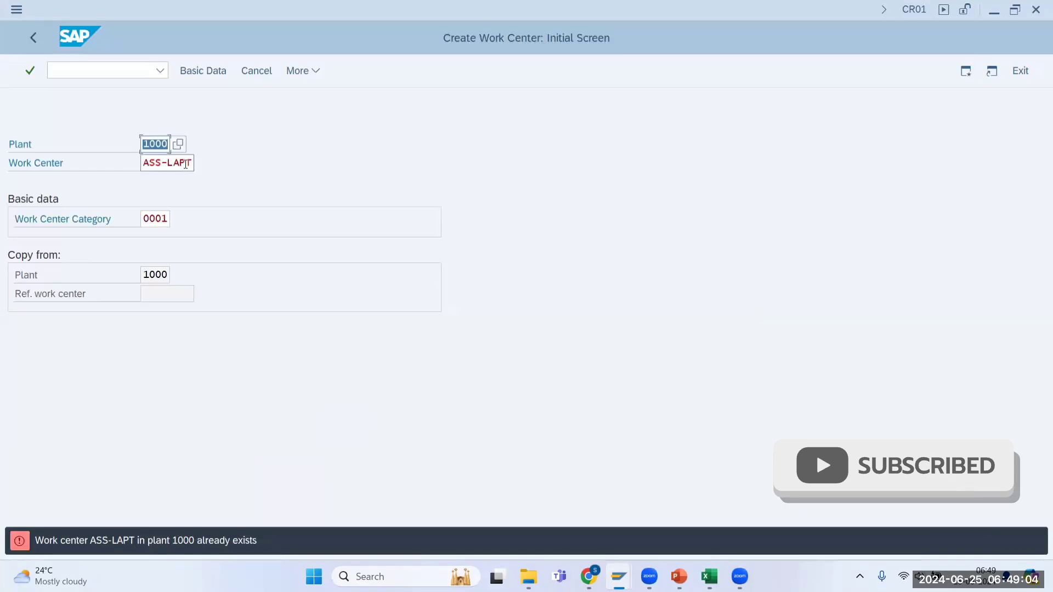
# Start transaction CR02 and open work center PLS-MOLD in plant 1000 for changing
pyautogui.click(99, 72)
pyautogui.write('/n')
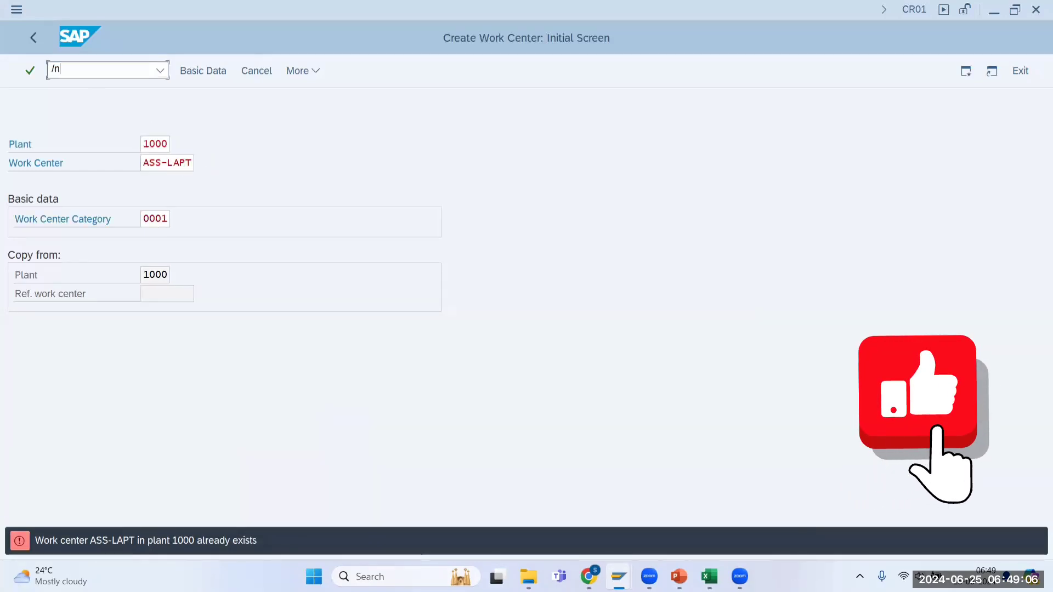
pyautogui.write('cr02')
pyautogui.press('Return')
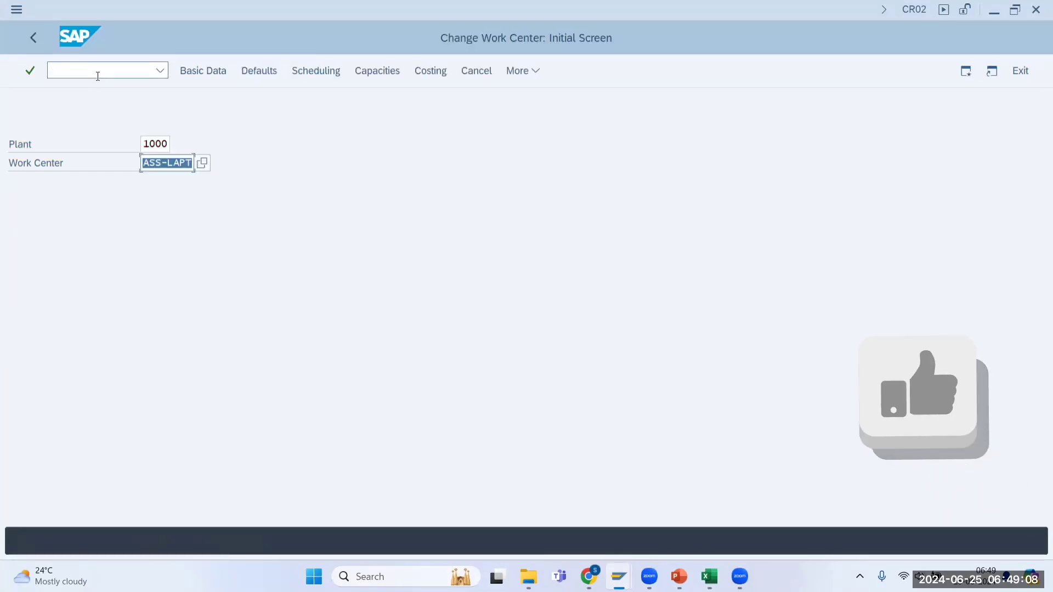
pyautogui.press('BackSpace')
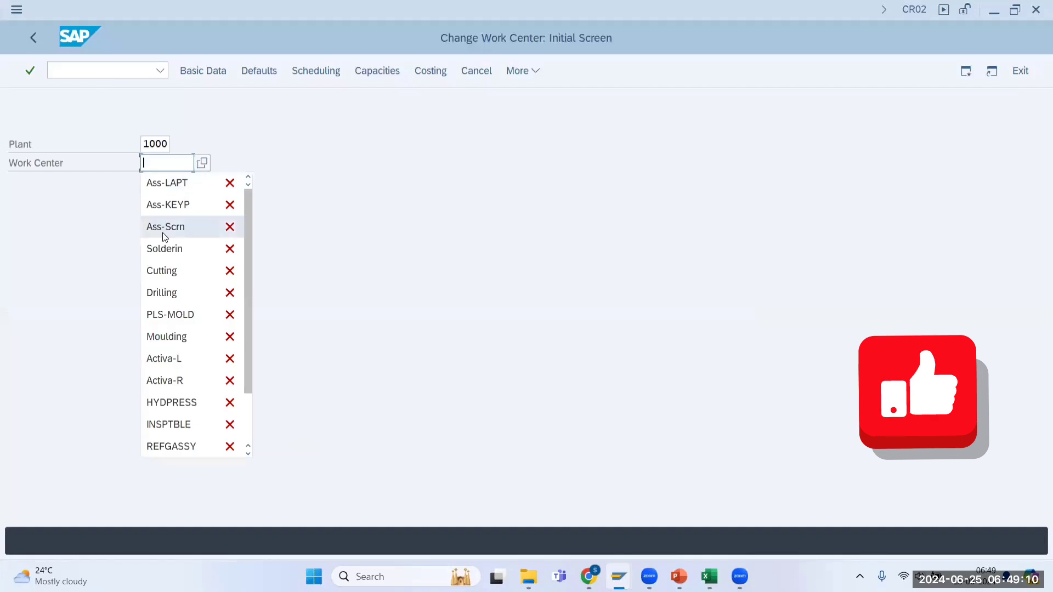
pyautogui.click(165, 314)
pyautogui.press('Return')
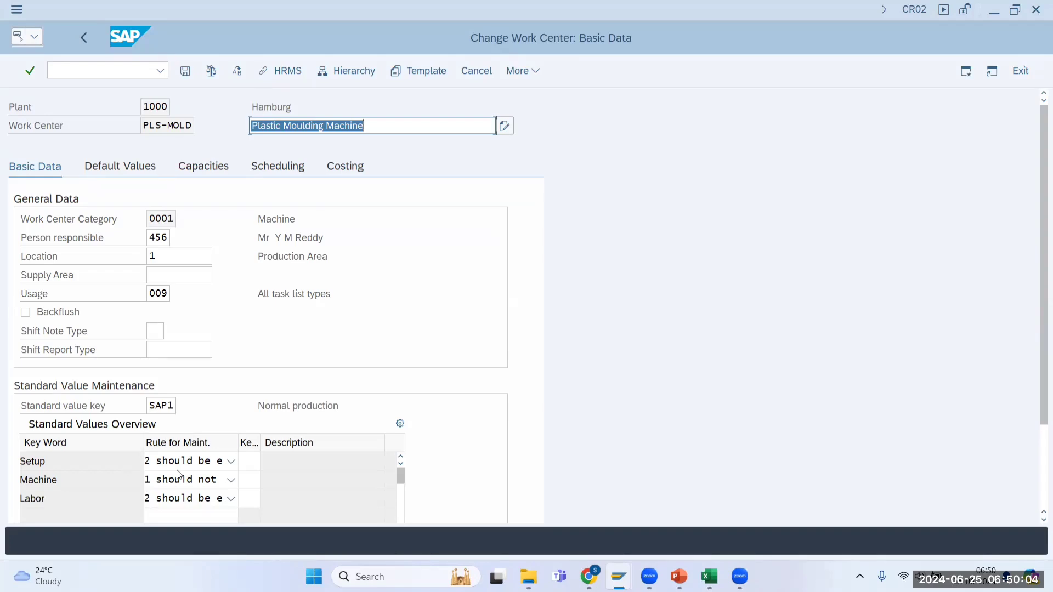
# Compare the Standard Value key slide in PowerPoint with the Standard value key field of work center PLS-MOLD
pyautogui.hotkey('alt', 'Tab')
pyautogui.press('Tab')
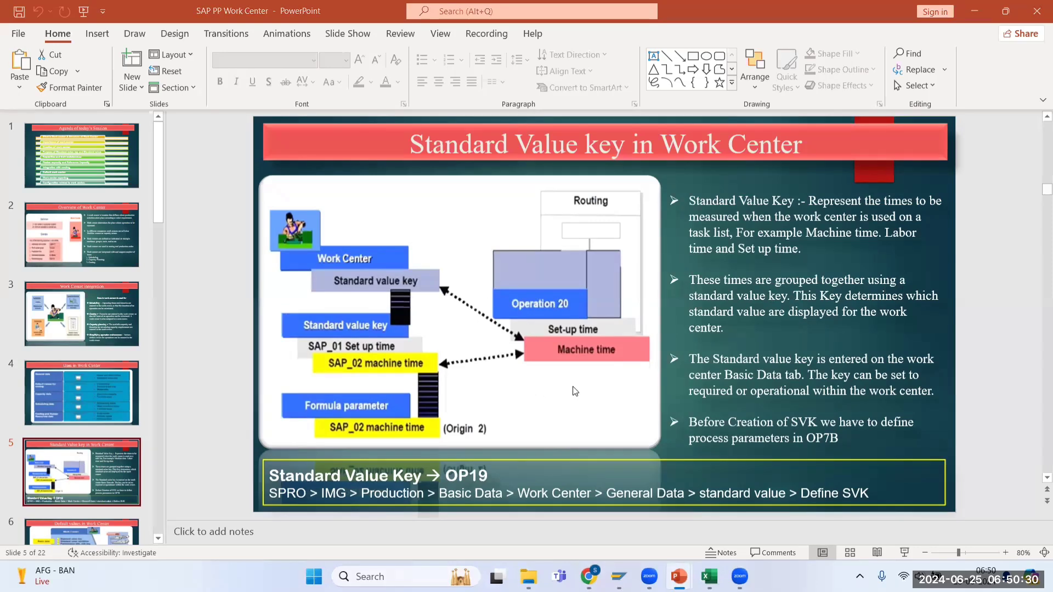
pyautogui.hotkey('alt', 'Tab')
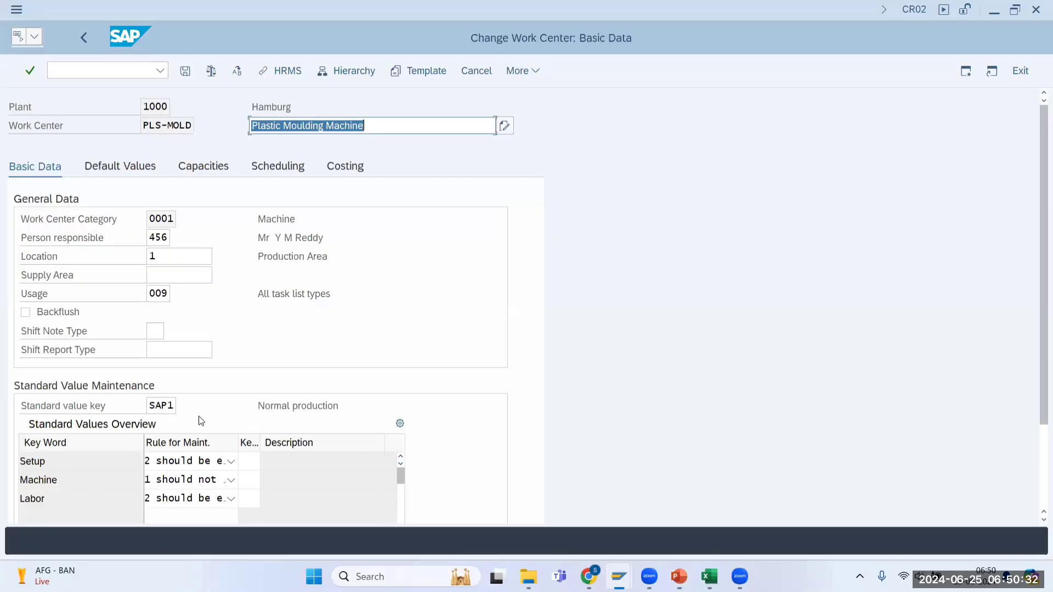
pyautogui.click(160, 406)
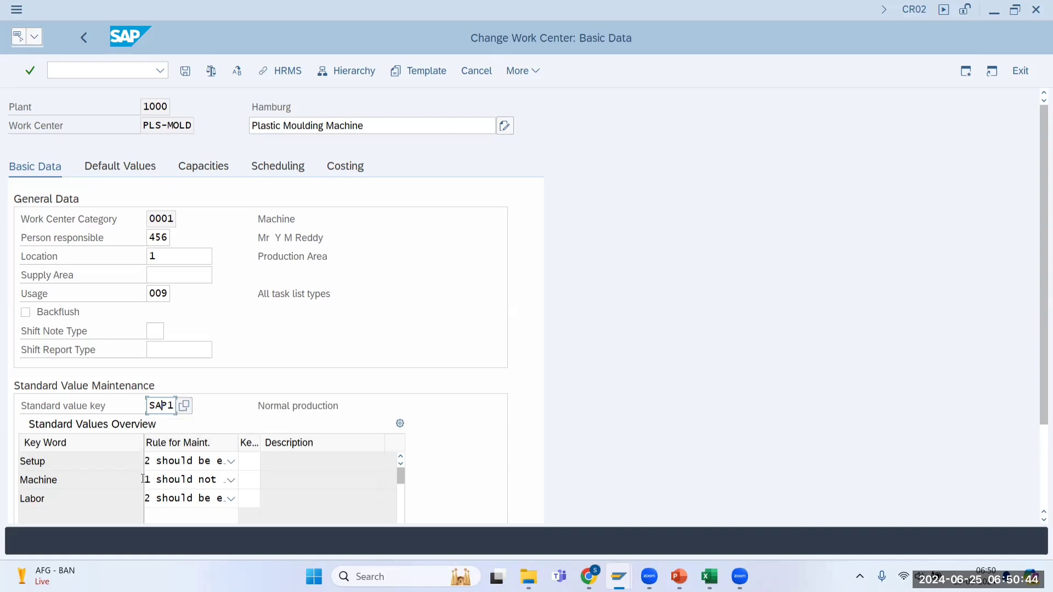
pyautogui.hotkey('alt', 'Tab')
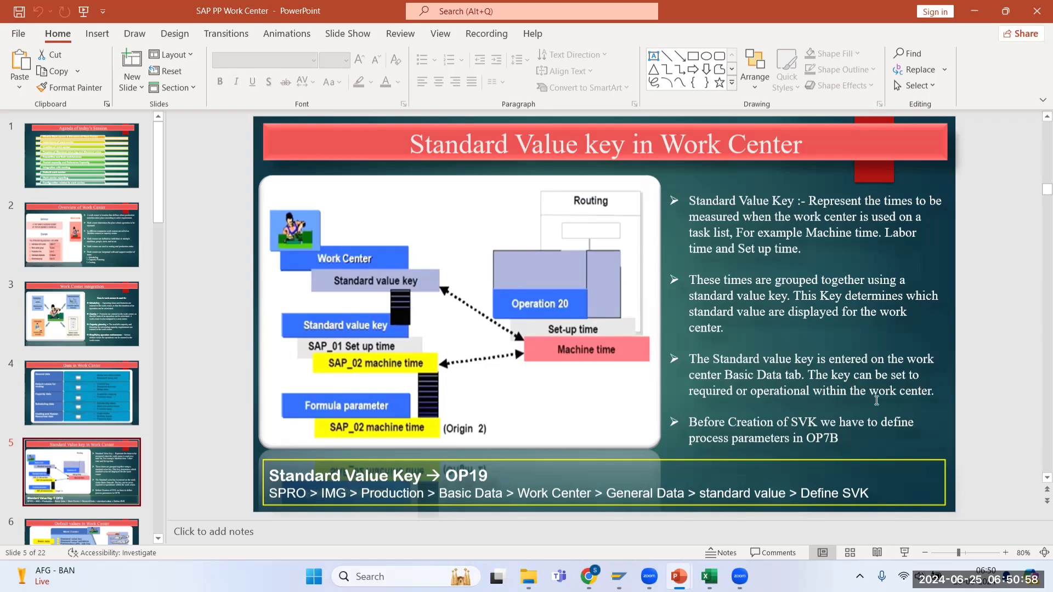
pyautogui.hotkey('alt', 'Tab')
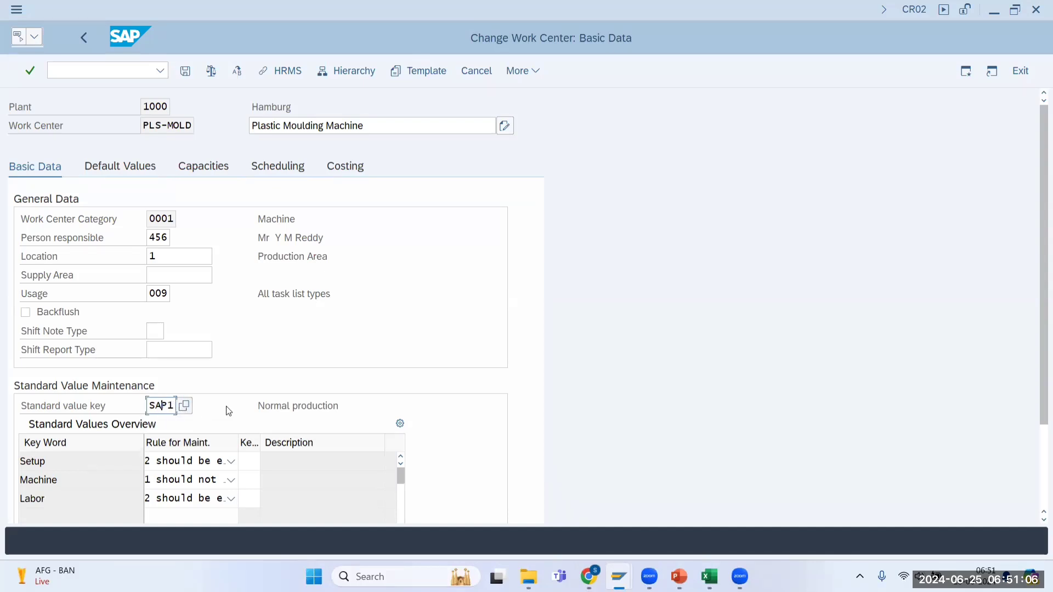
pyautogui.hotkey('alt', 'Tab')
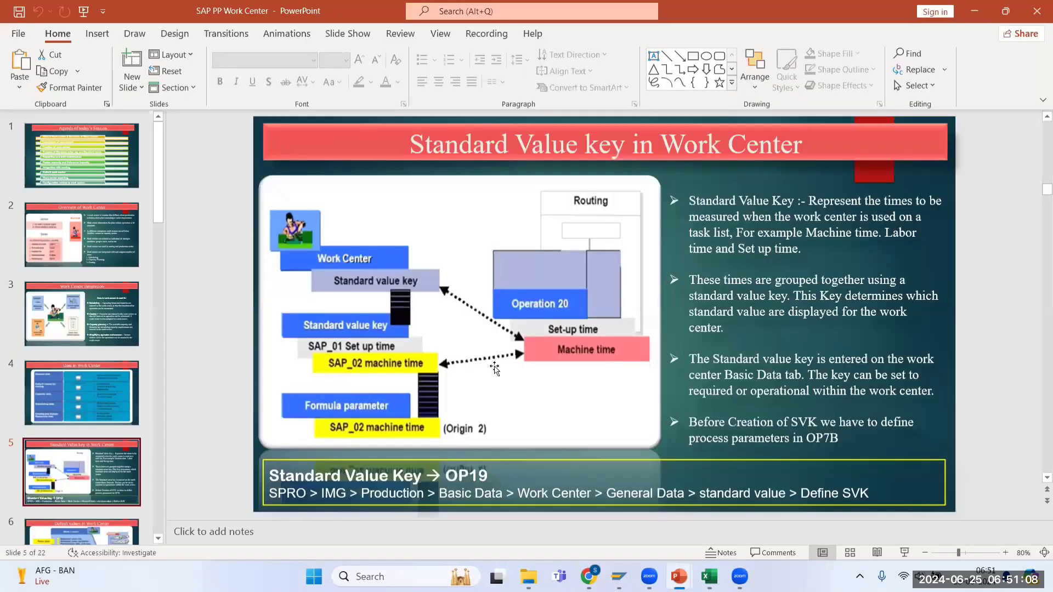
pyautogui.hotkey('alt', 'Tab')
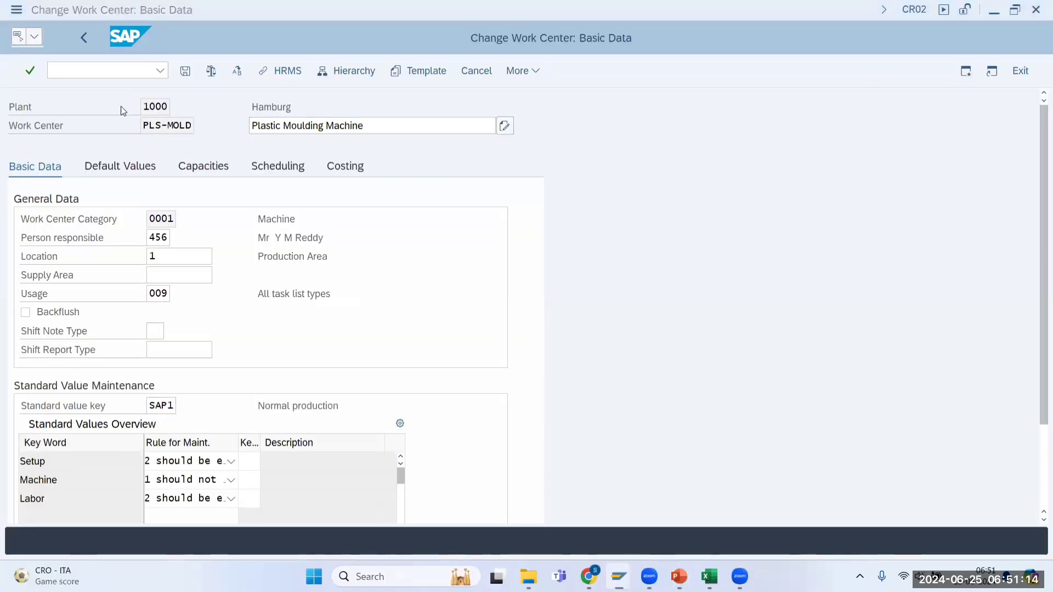
# Start transaction SPRO from SAP Easy Access and display the SAP Reference IMG
pyautogui.press('F3')
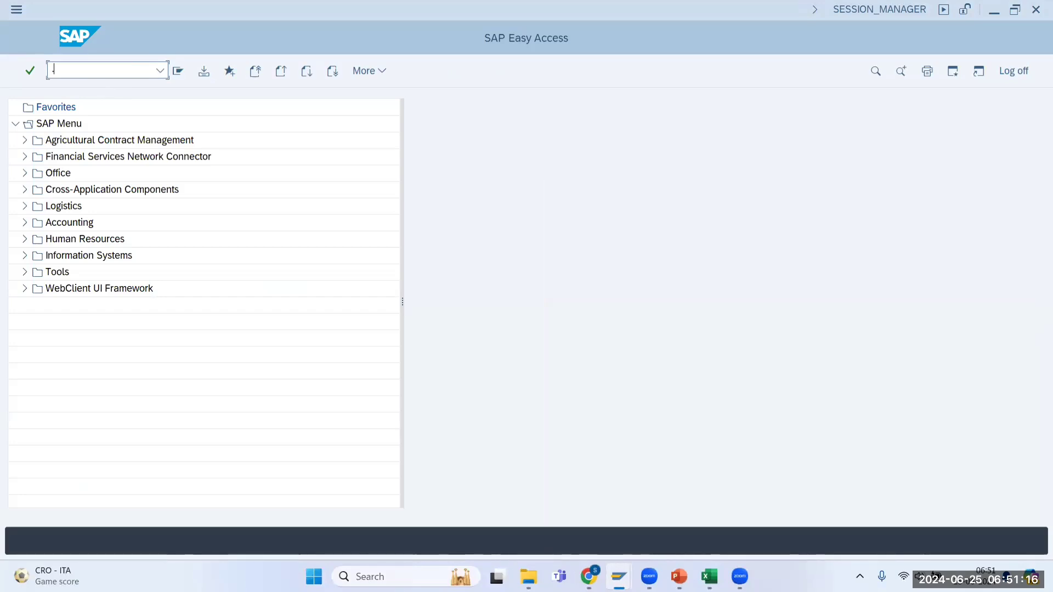
pyautogui.write('/')
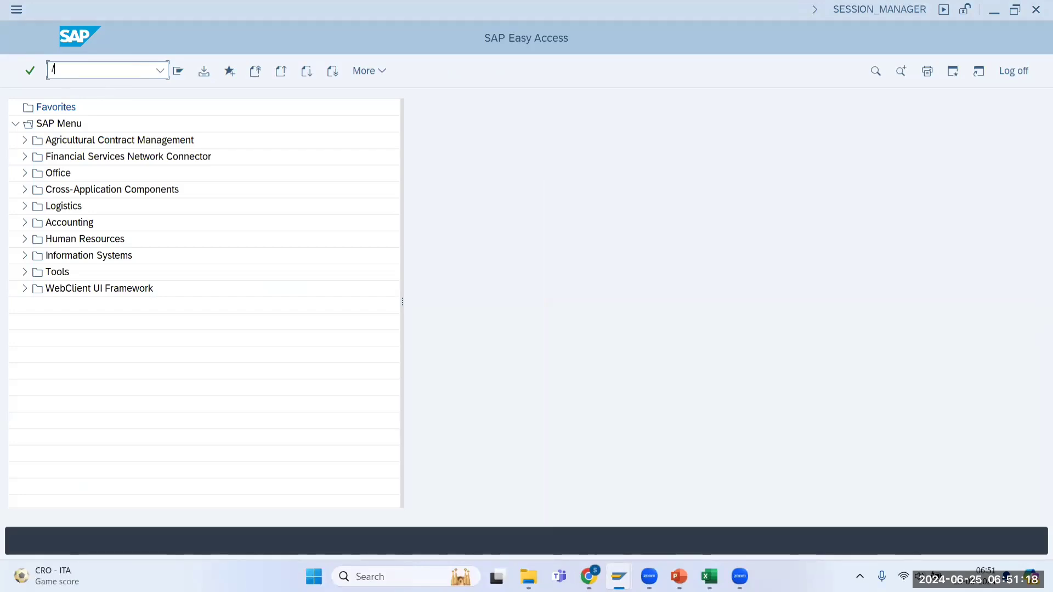
pyautogui.write('nspro')
pyautogui.press('Return')
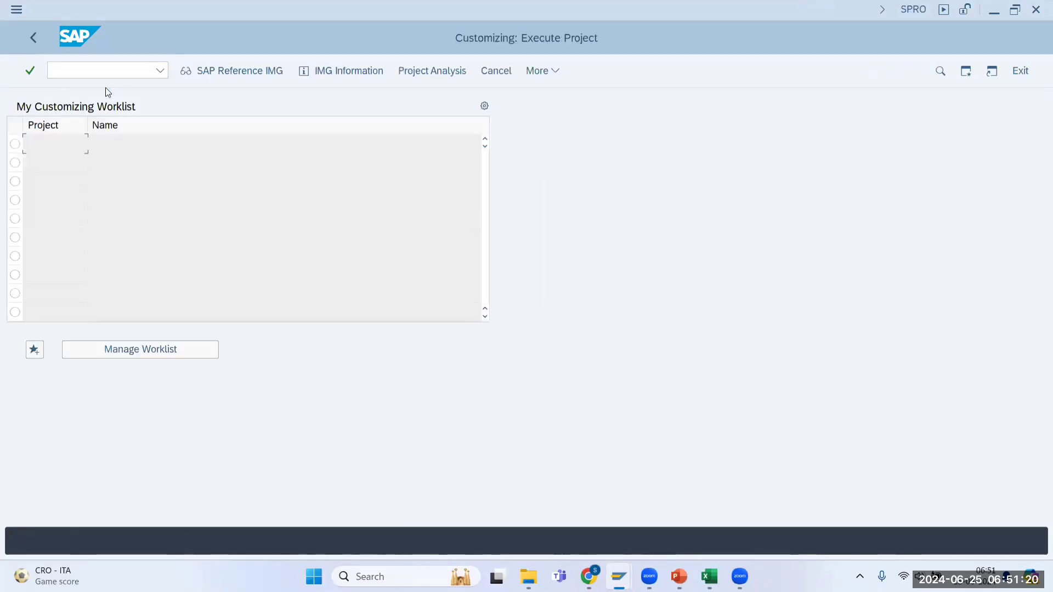
pyautogui.click(217, 74)
# Expand the IMG structure through Production, Basic Data, Work Center and General Data down to Standard Value
pyautogui.scroll(-7, 495, 425)
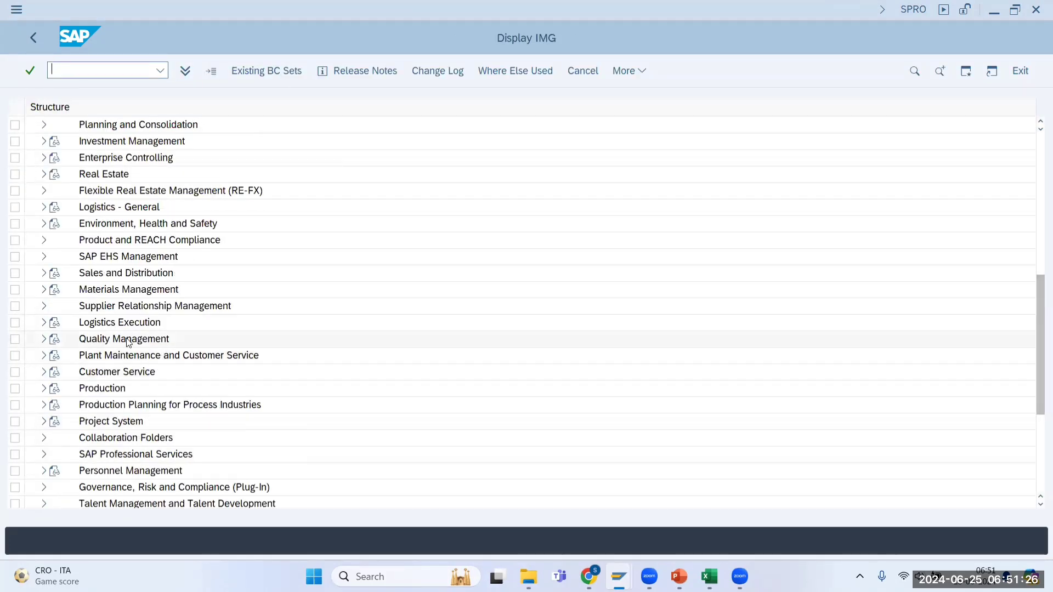
pyautogui.click(45, 389)
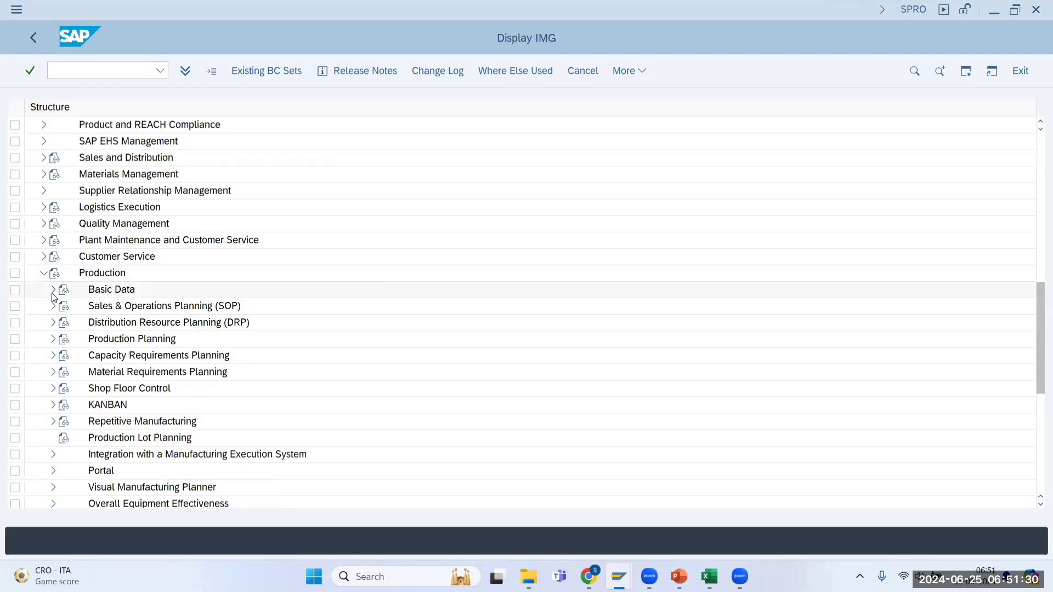
pyautogui.click(62, 323)
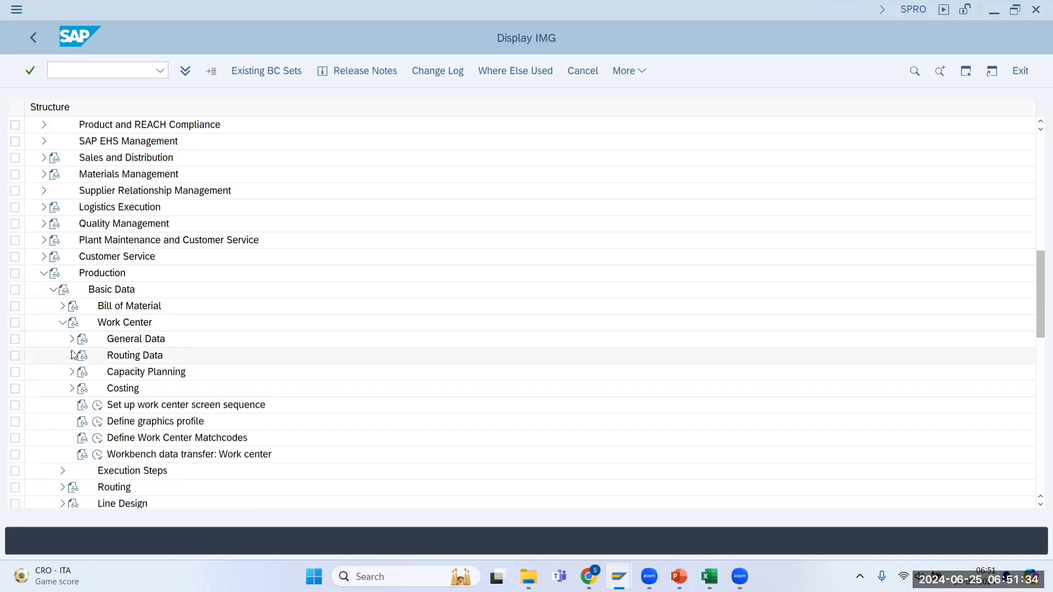
pyautogui.click(71, 340)
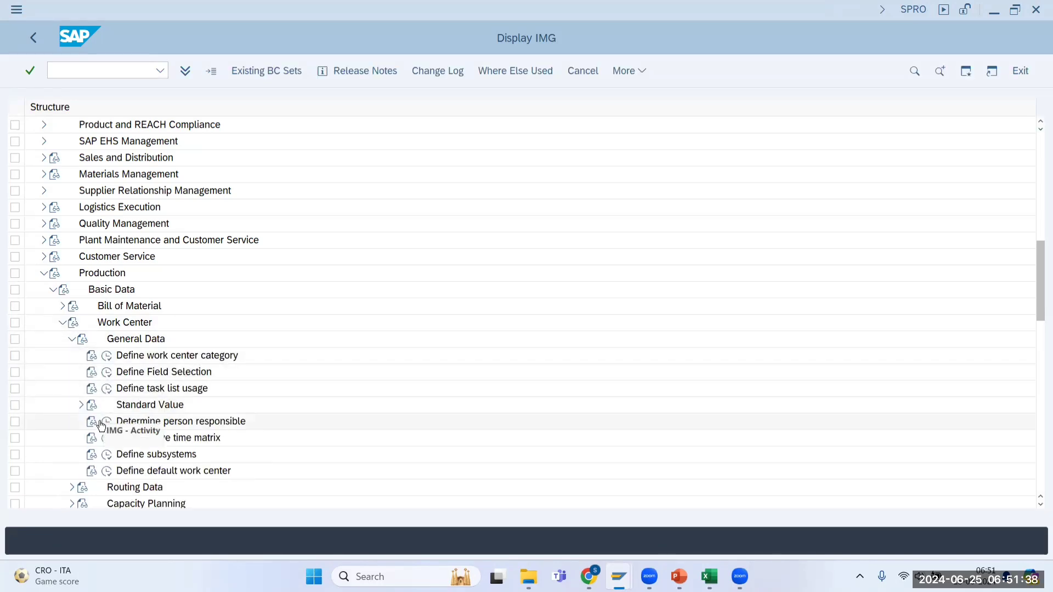
pyautogui.click(80, 406)
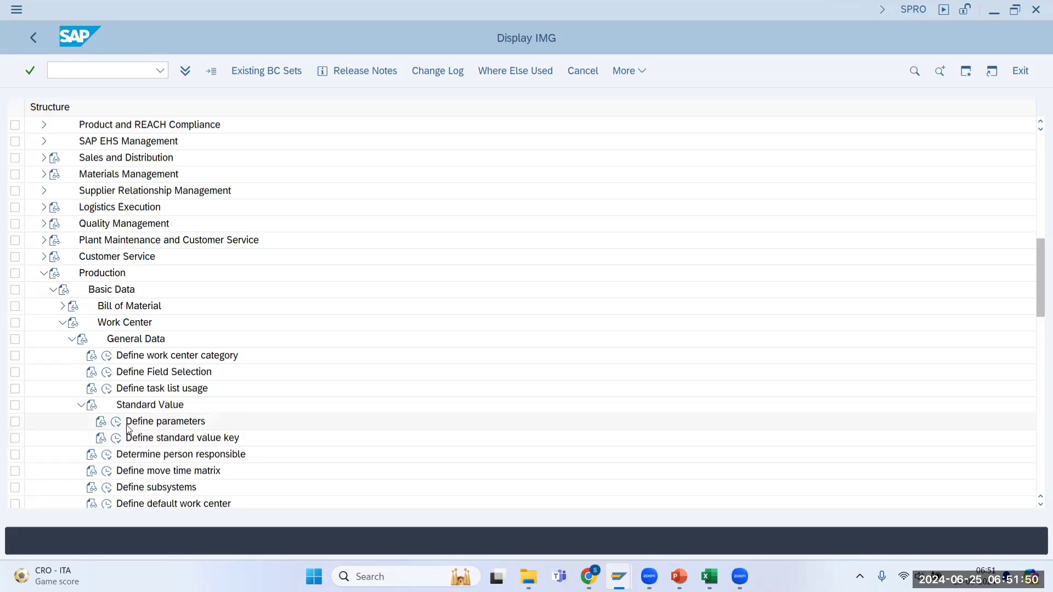
# Check the standard value key words in work center PLS-MOLD, and open the Define parameters activity in the IMG
pyautogui.doubleClick(129, 429)
pyautogui.hotkey('alt', 'Tab')
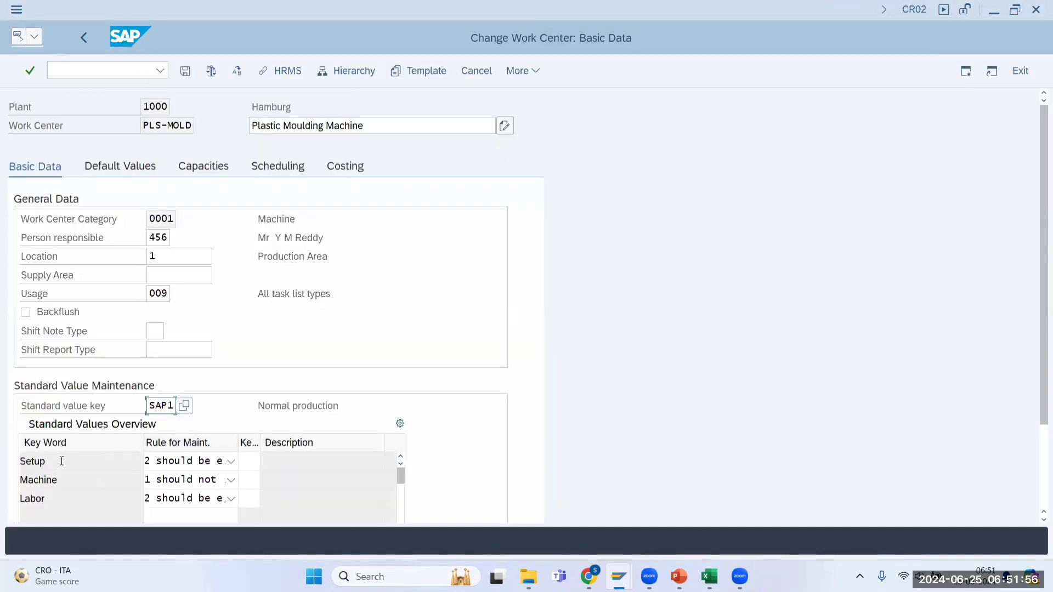
pyautogui.hotkey('alt', 'Tab')
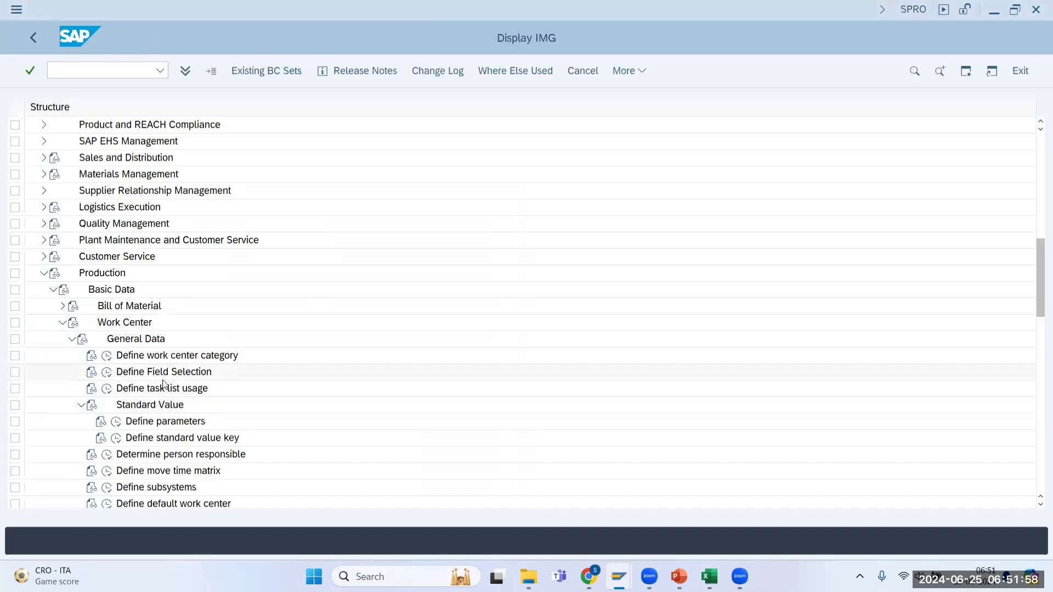
pyautogui.click(117, 423)
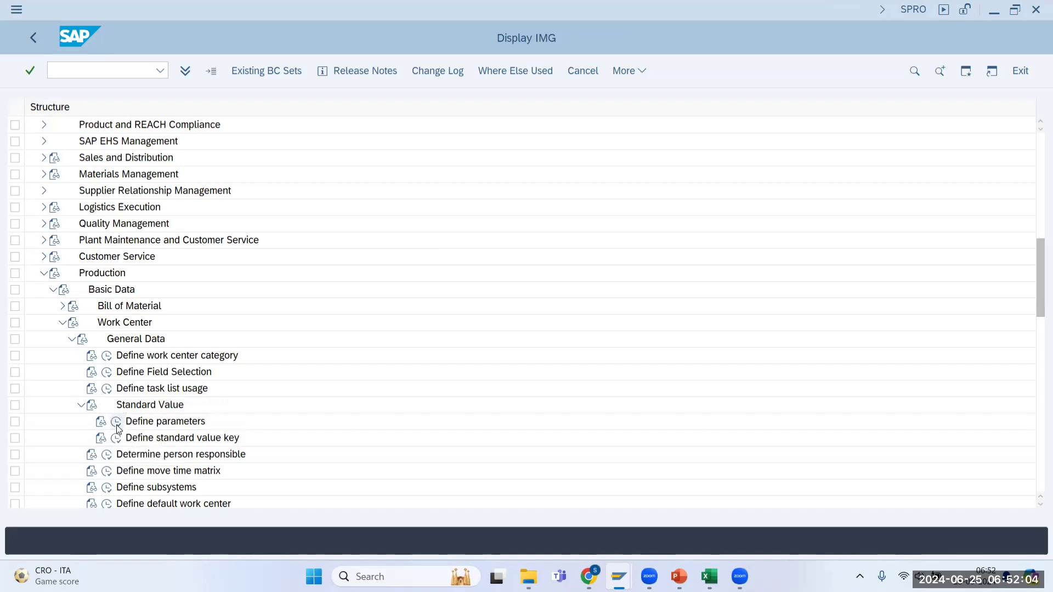
pyautogui.click(639, 71)
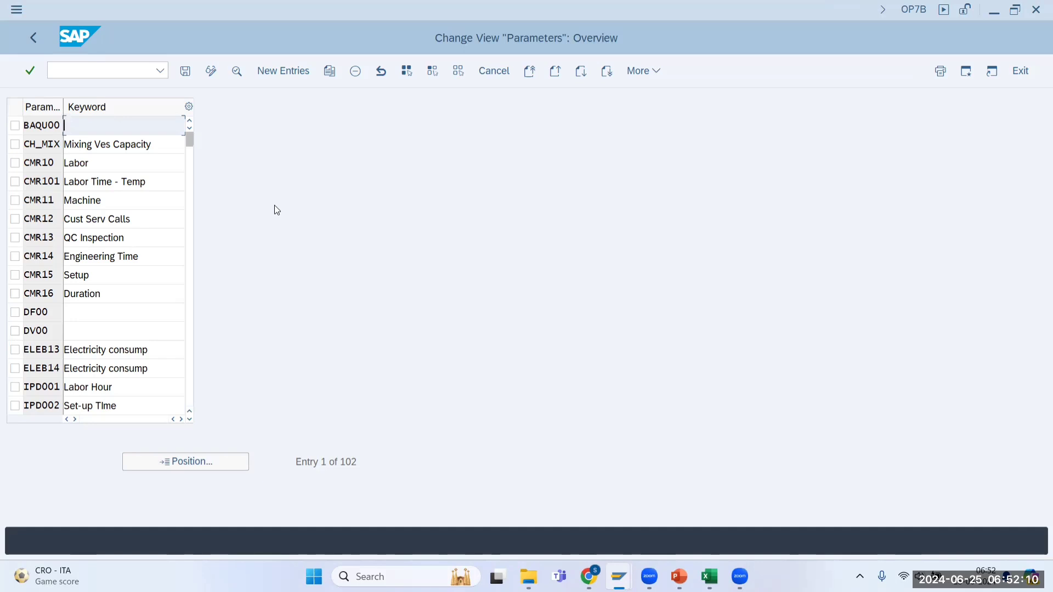
# Examine the standard value key and Standard Values Overview in the basic data of work center PLS-MOLD
pyautogui.hotkey('alt', 'Tab')
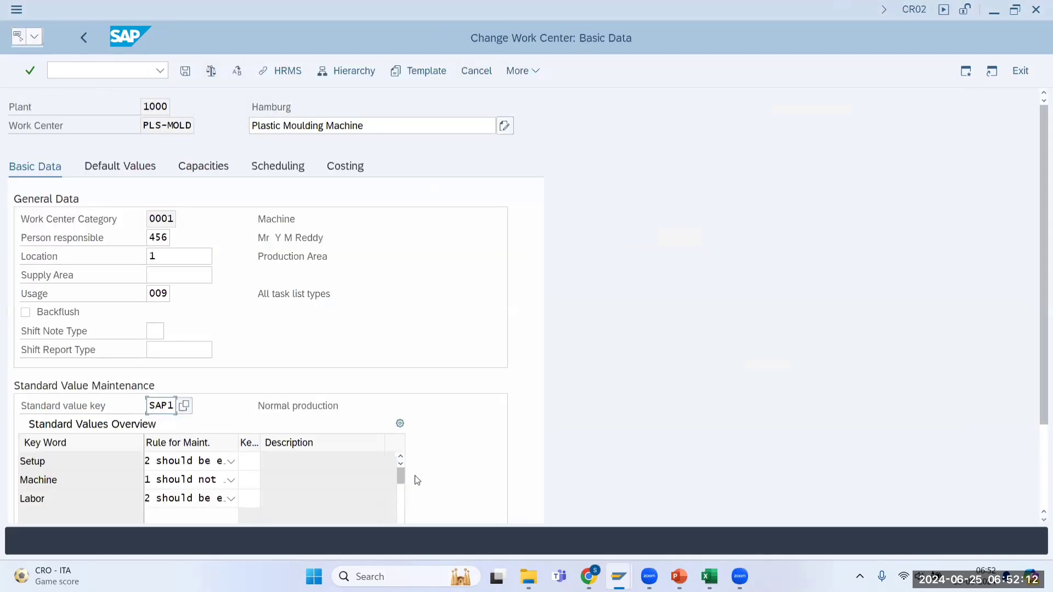
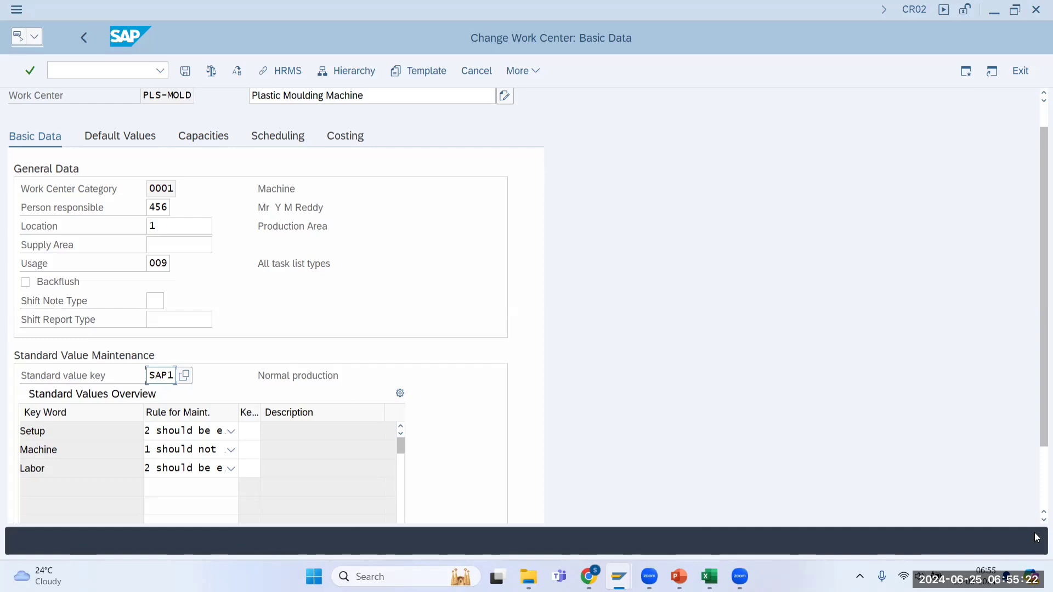
pyautogui.scroll(-3, 1037, 524)
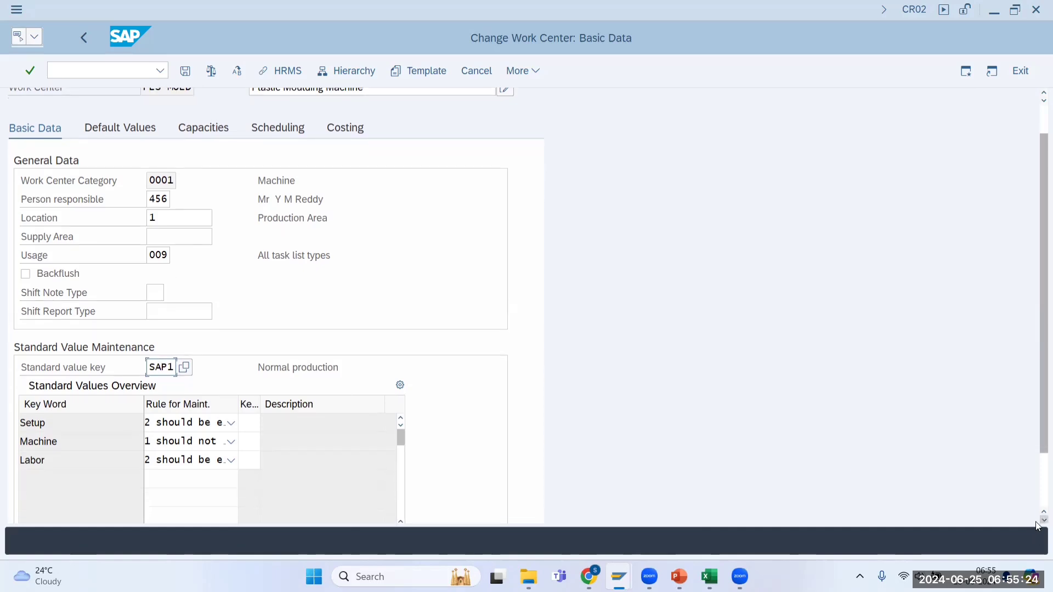
pyautogui.scroll(-1, 1037, 526)
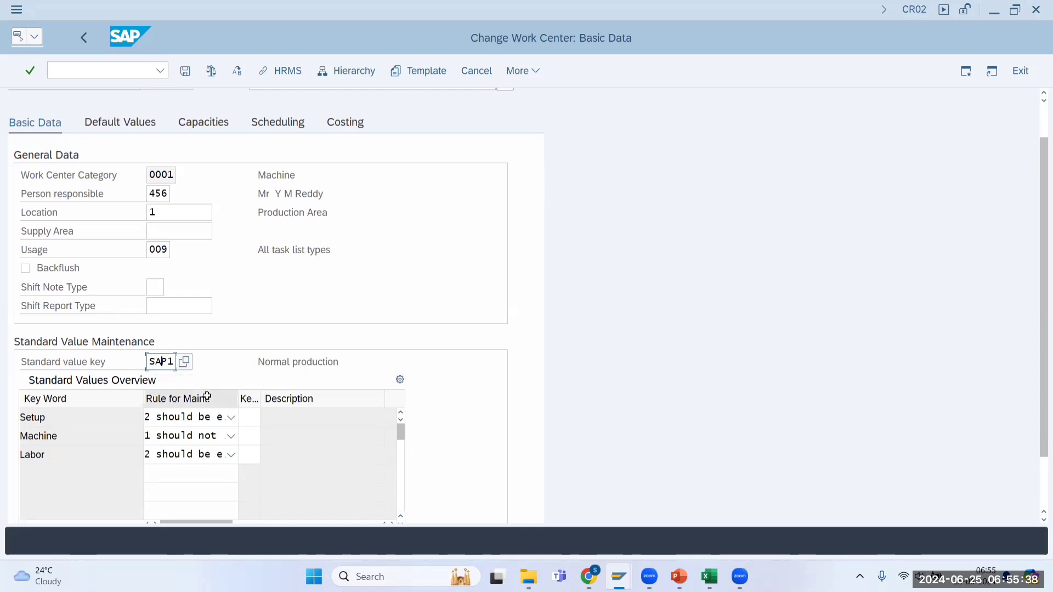
# Return to the Parameters overview and copy parameter ELEB14 as ELEB15, keeping its attributes
pyautogui.hotkey('alt', 'Tab')
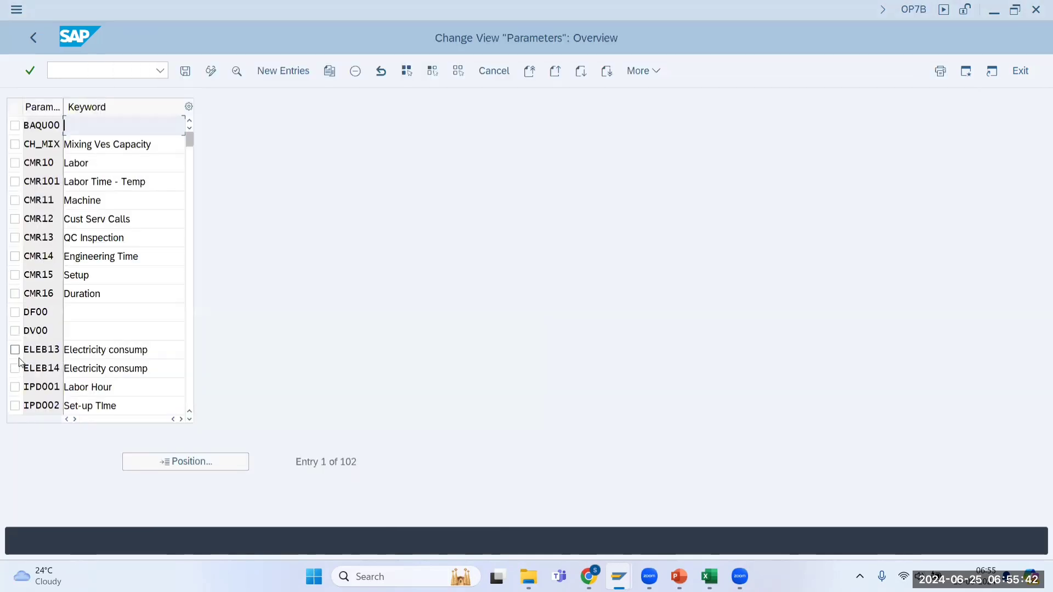
pyautogui.click(15, 368)
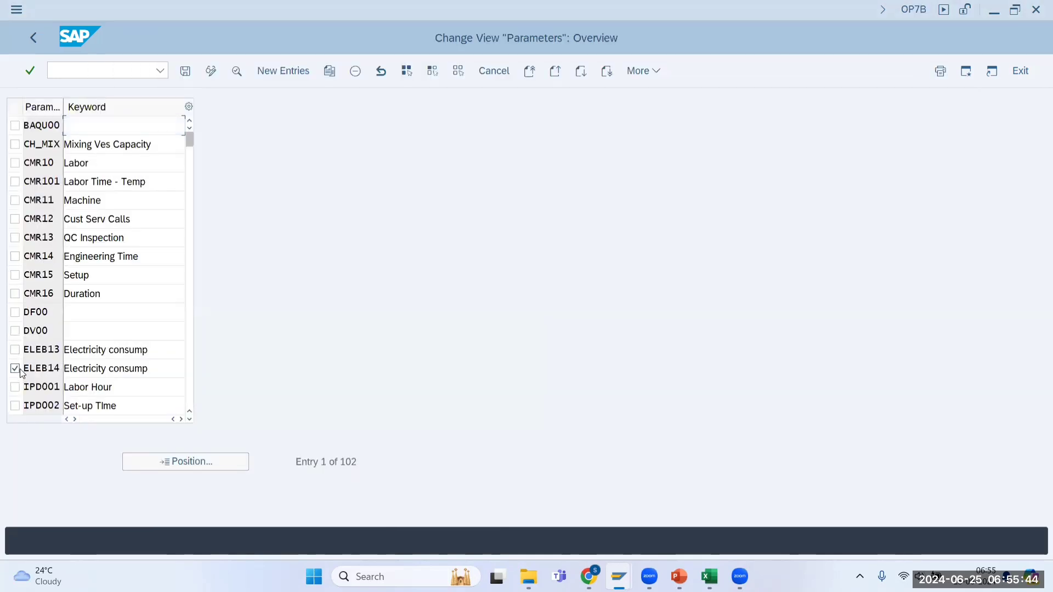
pyautogui.click(328, 71)
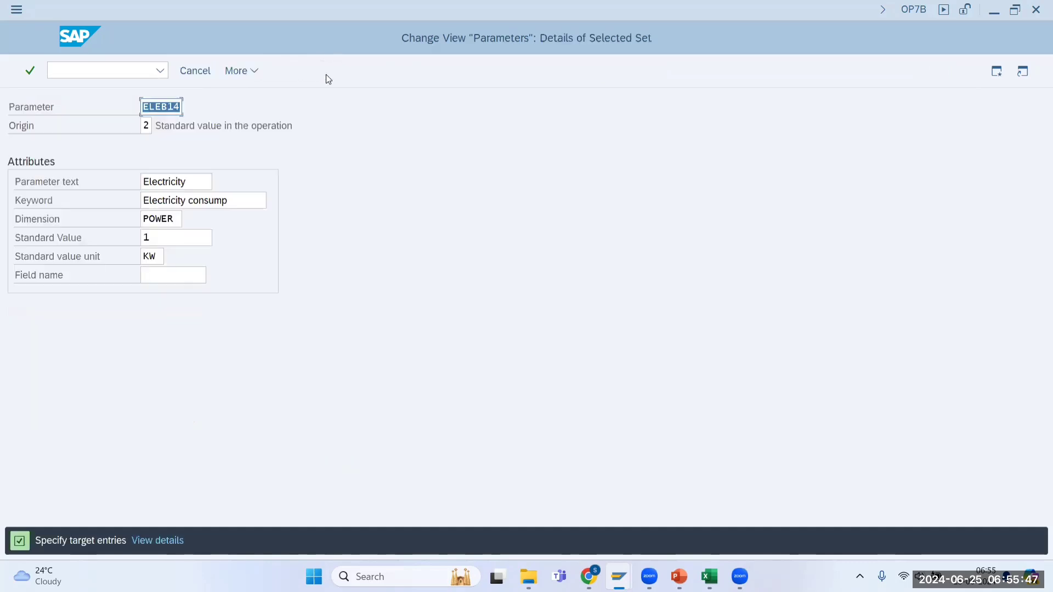
pyautogui.click(180, 108)
pyautogui.press('BackSpace')
pyautogui.write('5')
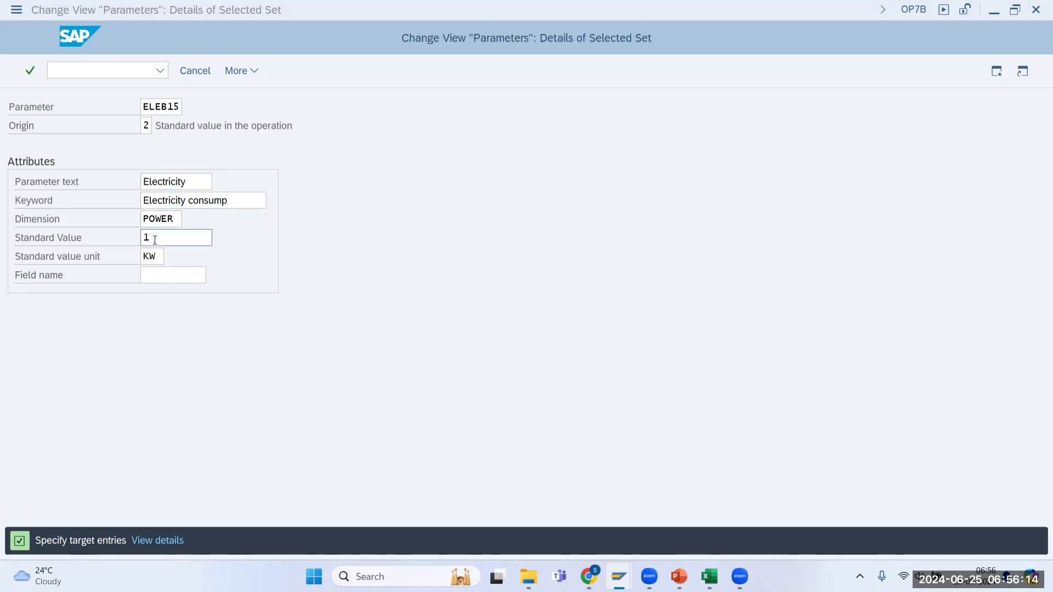
pyautogui.click(156, 256)
pyautogui.click(31, 70)
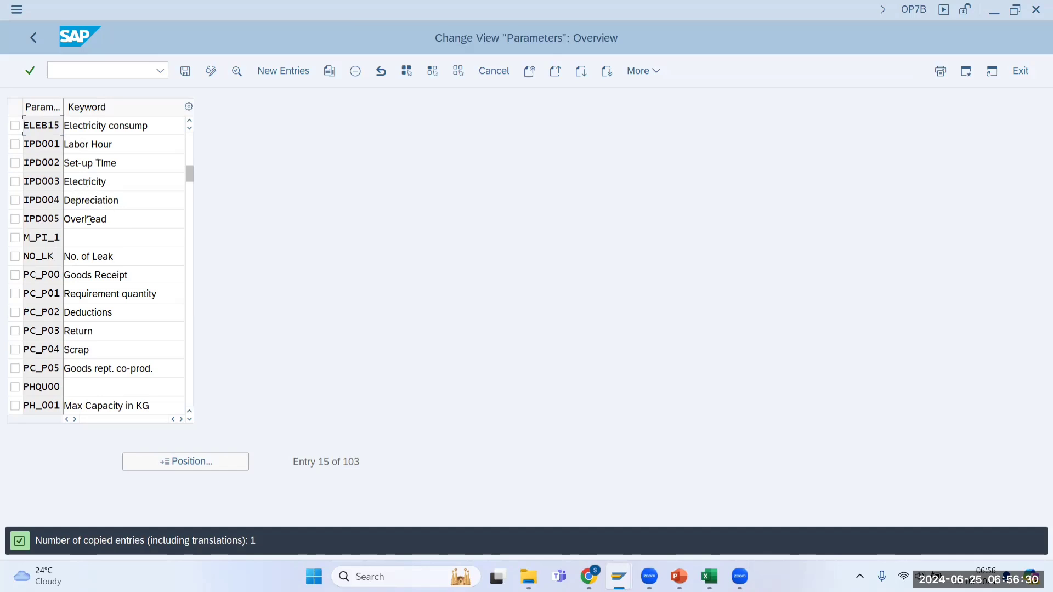
# Copy the overhead parameter IPD005 as OVHB15, keeping its attributes
pyautogui.click(15, 218)
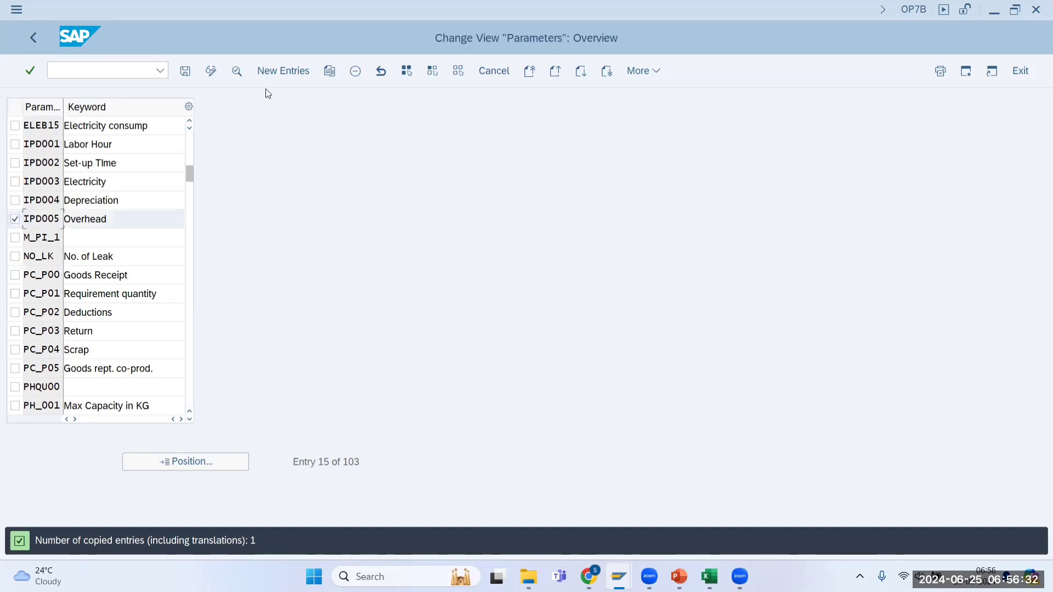
pyautogui.click(330, 72)
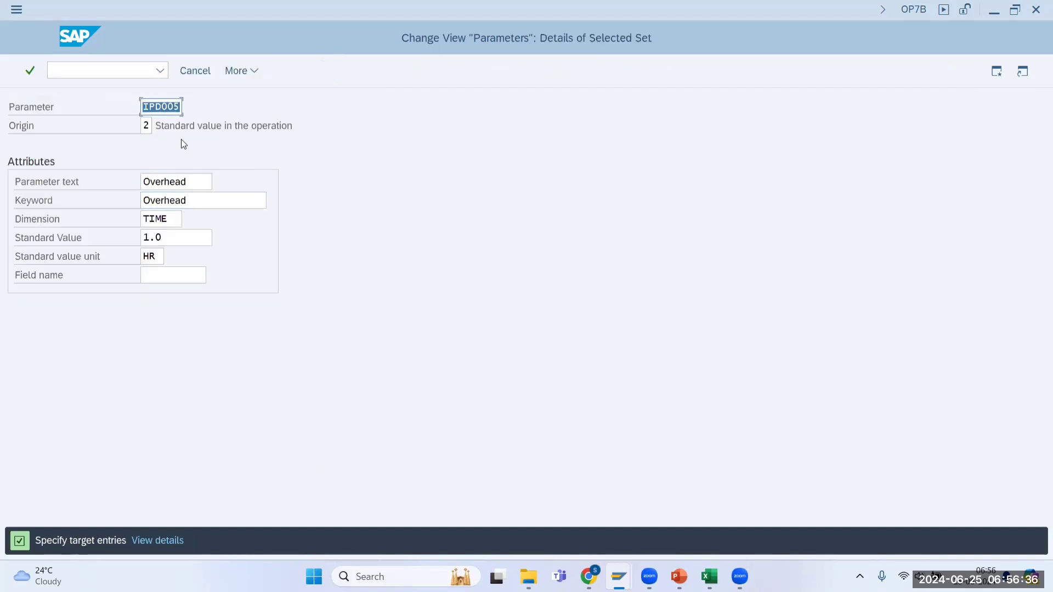
pyautogui.click(182, 109)
pyautogui.press('BackSpace')
pyautogui.press('BackSpace')
pyautogui.press('BackSpace')
pyautogui.press('BackSpace')
pyautogui.press('BackSpace')
pyautogui.press('BackSpace')
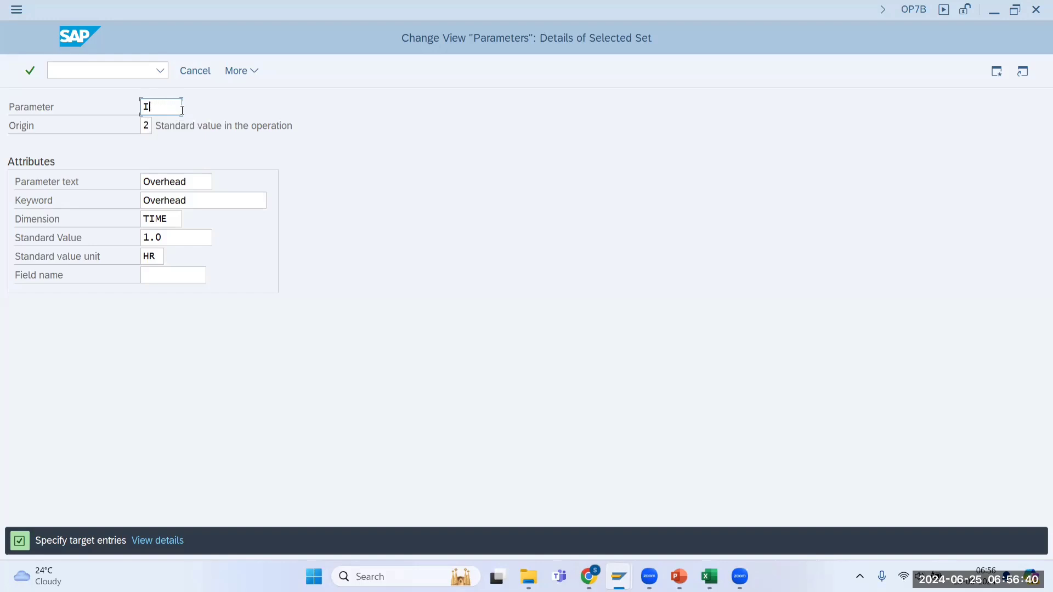
pyautogui.write('OverB')
pyautogui.press('BackSpace')
pyautogui.press('BackSpace')
pyautogui.press('BackSpace')
pyautogui.press('BackSpace')
pyautogui.write('HB15')
pyautogui.click(30, 71)
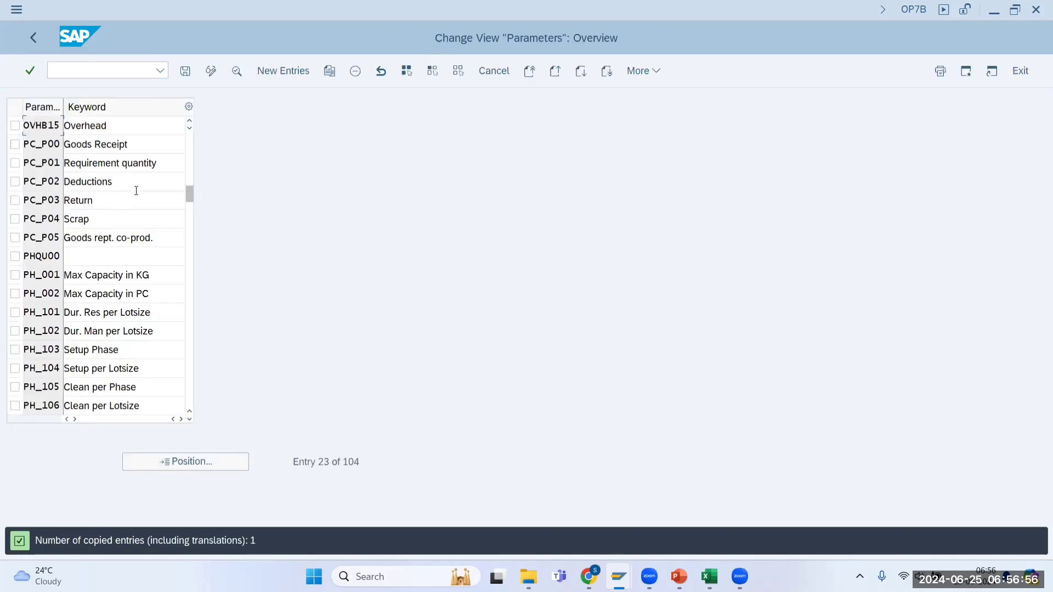
# Leave the Parameters overview for the IMG, saving the new parameters to the proposed customizing request
pyautogui.click(122, 124)
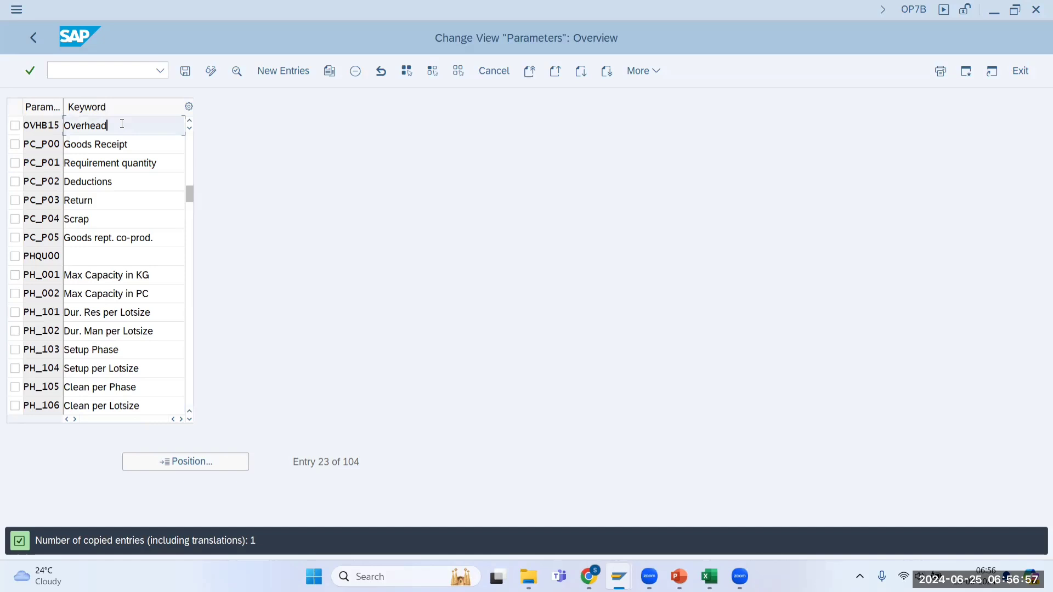
pyautogui.click(189, 122)
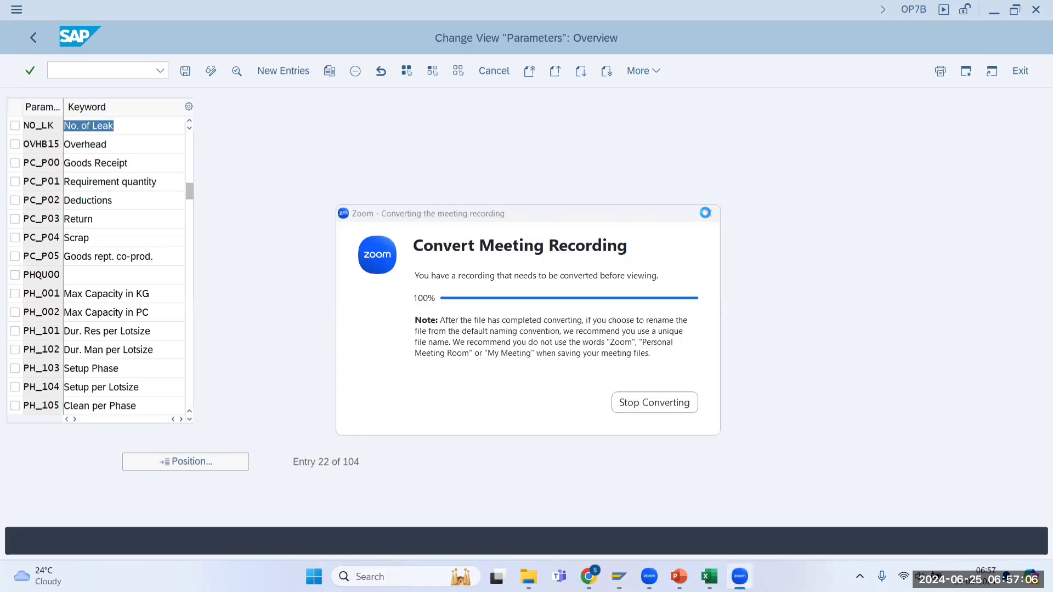
pyautogui.click(558, 371)
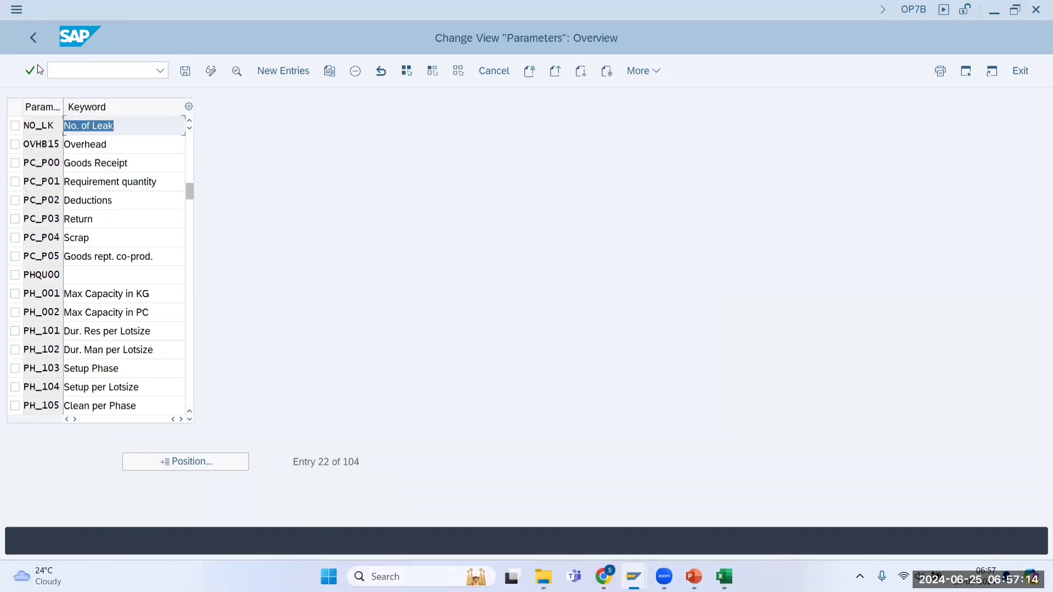
pyautogui.click(33, 35)
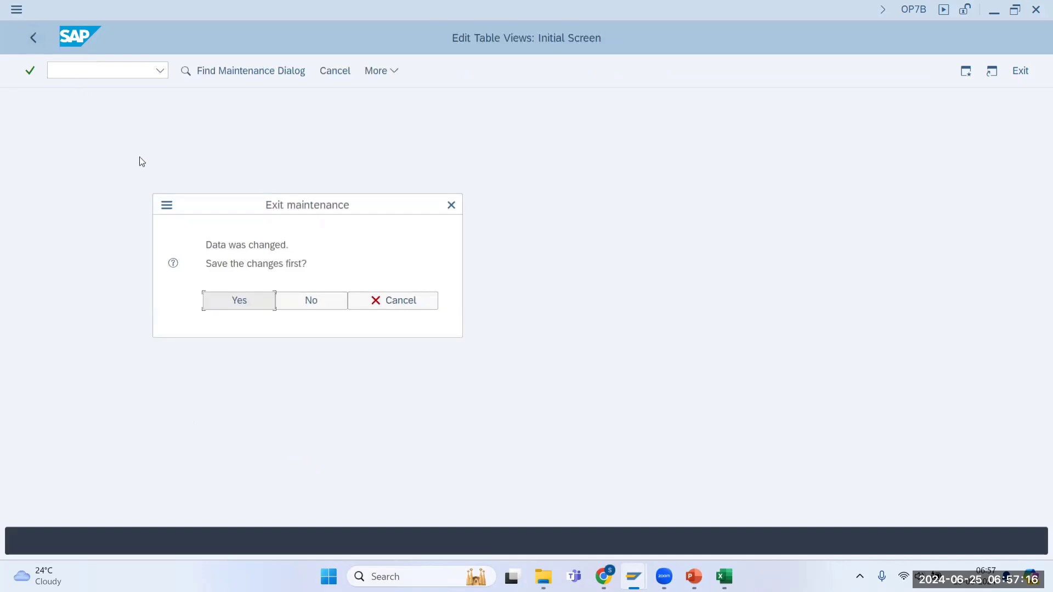
pyautogui.click(235, 303)
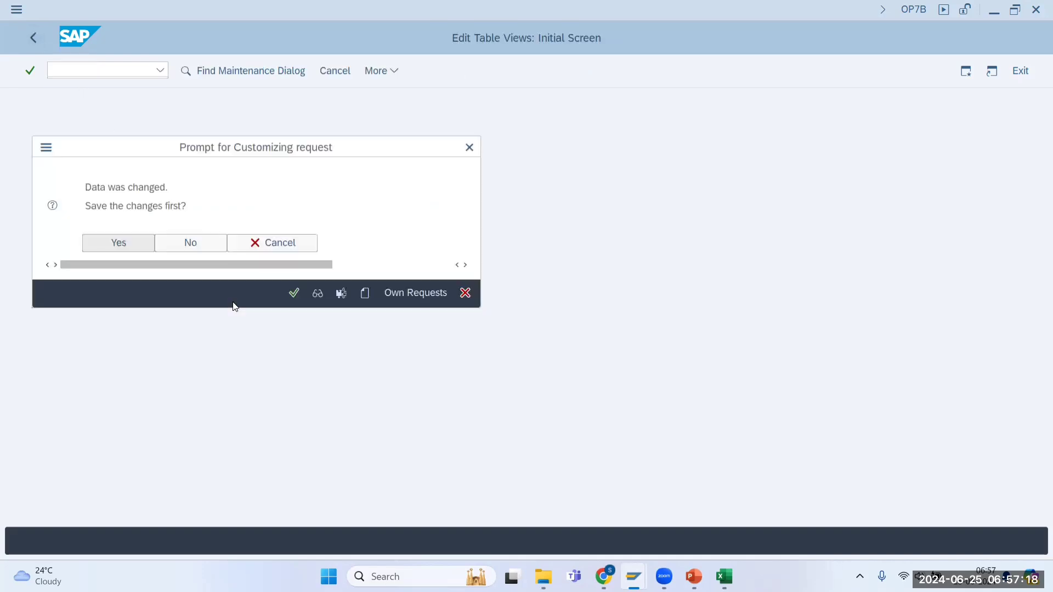
pyautogui.click(298, 292)
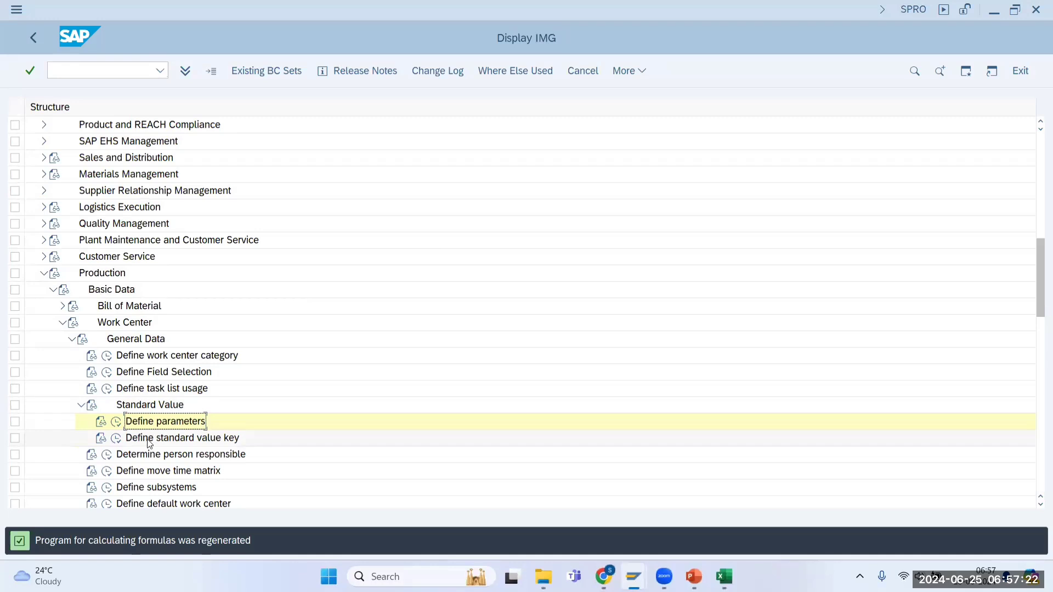
# Open the Define standard value key activity and locate the key used in the work center's basic data, SAP1
pyautogui.click(117, 439)
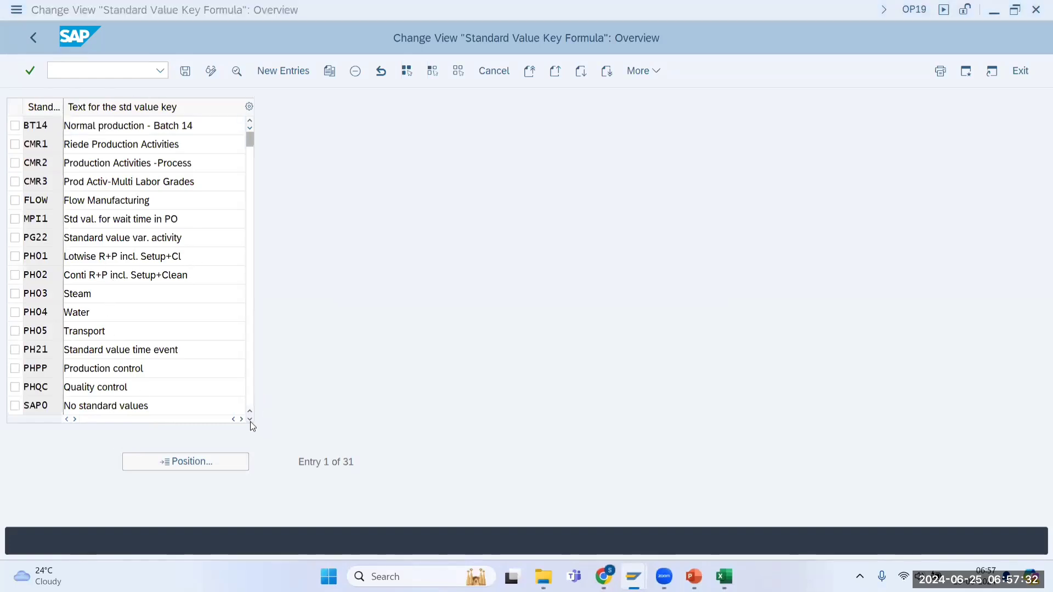
pyautogui.hotkey('alt', 'Tab')
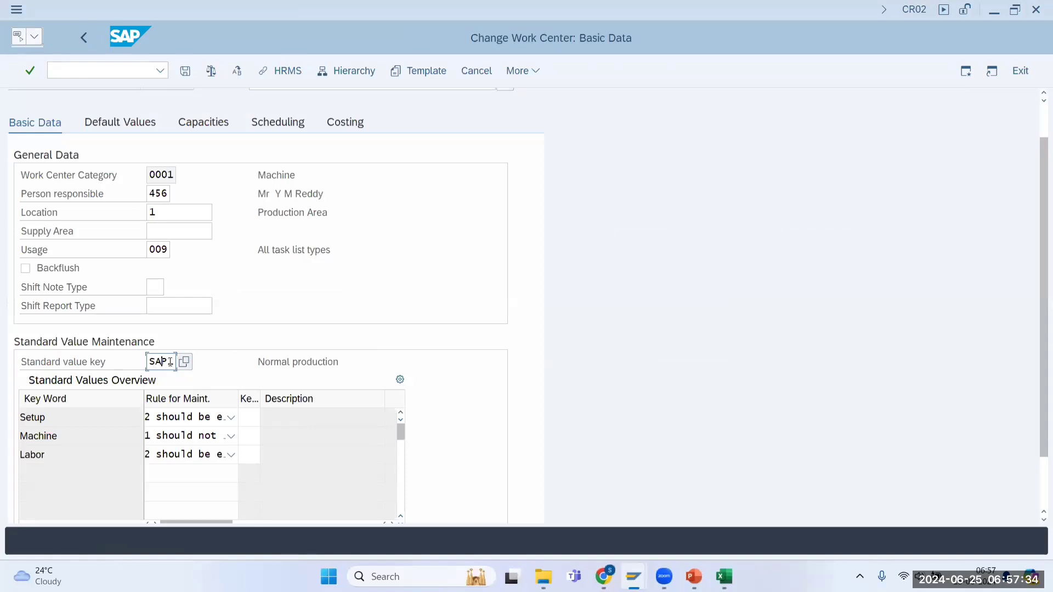
pyautogui.hotkey('alt', 'Tab')
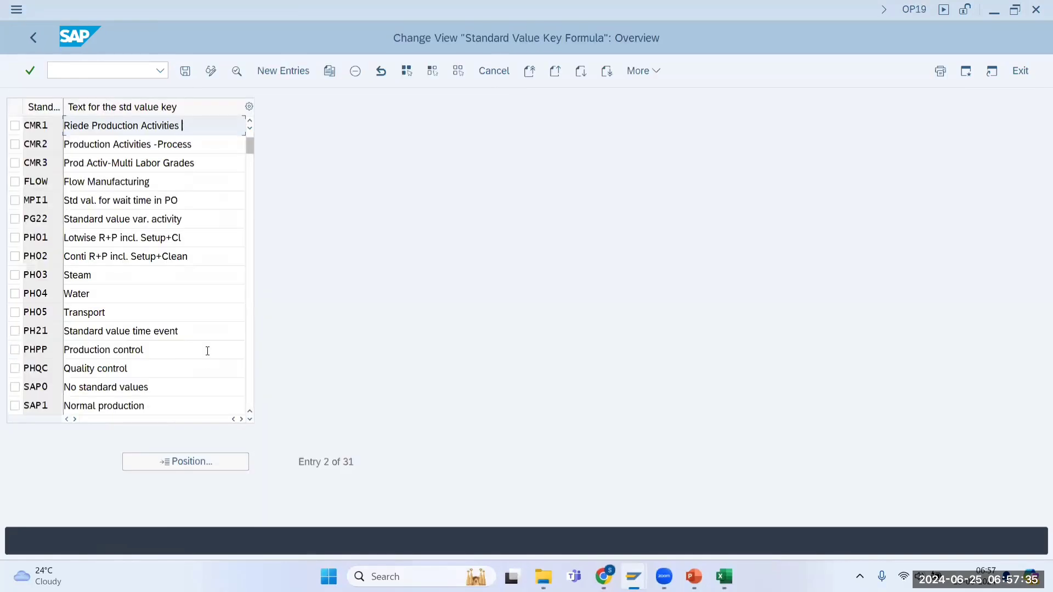
pyautogui.click(249, 419)
pyautogui.click(250, 420)
pyautogui.click(250, 419)
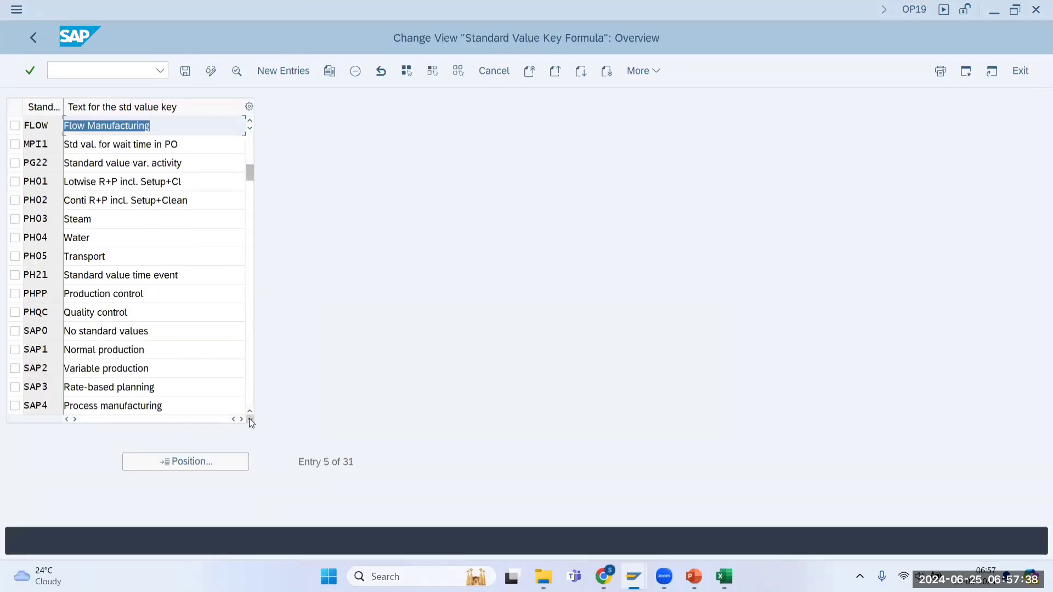
pyautogui.click(250, 420)
pyautogui.click(250, 420)
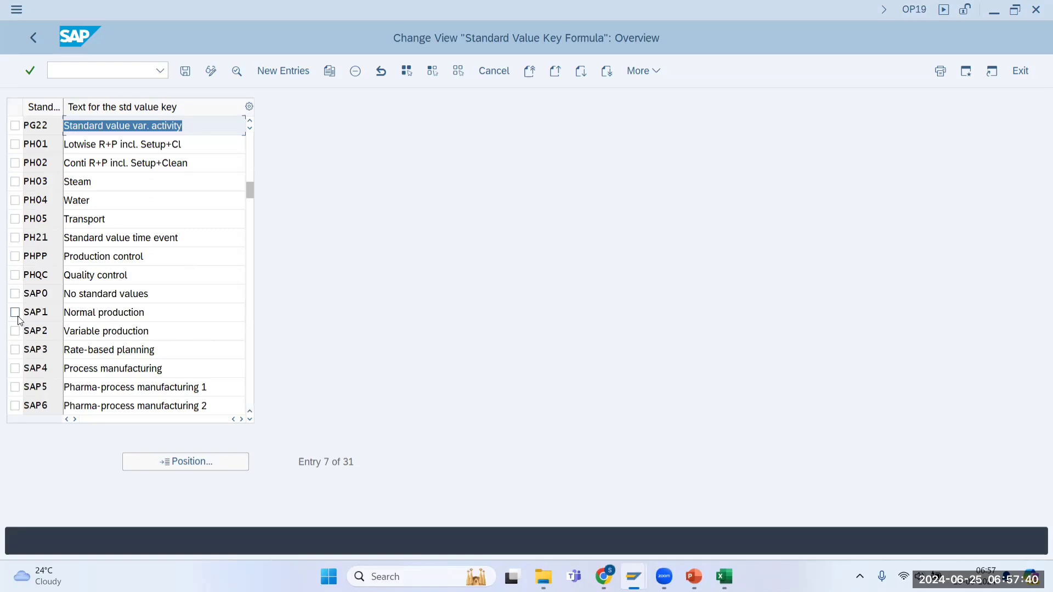
# Start a copy of standard value key SAP1 as BT15 with the description "Normal production - Batch 15"
pyautogui.click(15, 312)
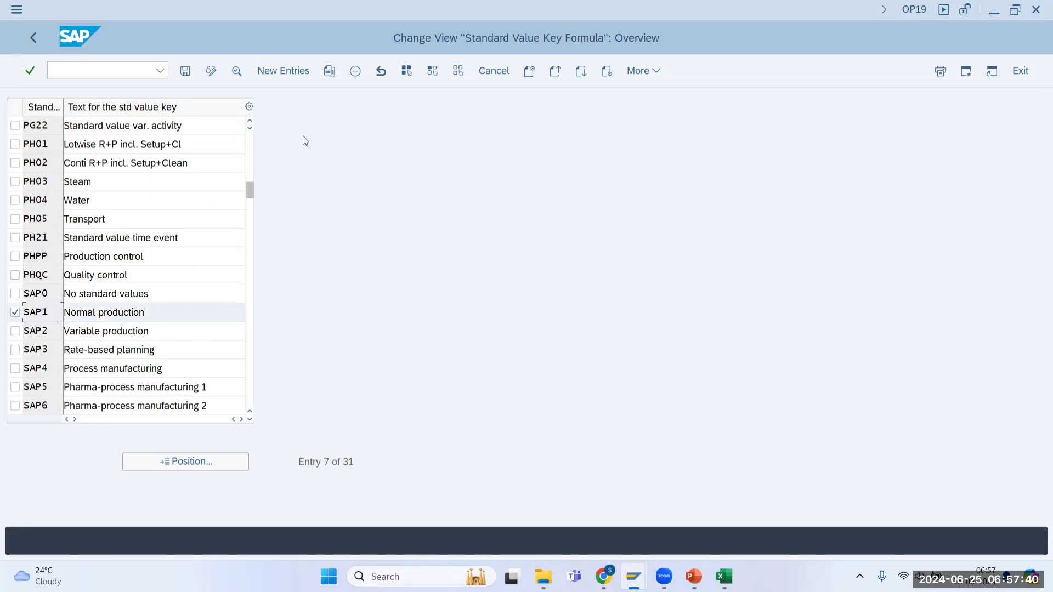
pyautogui.click(330, 72)
pyautogui.press('BackSpace')
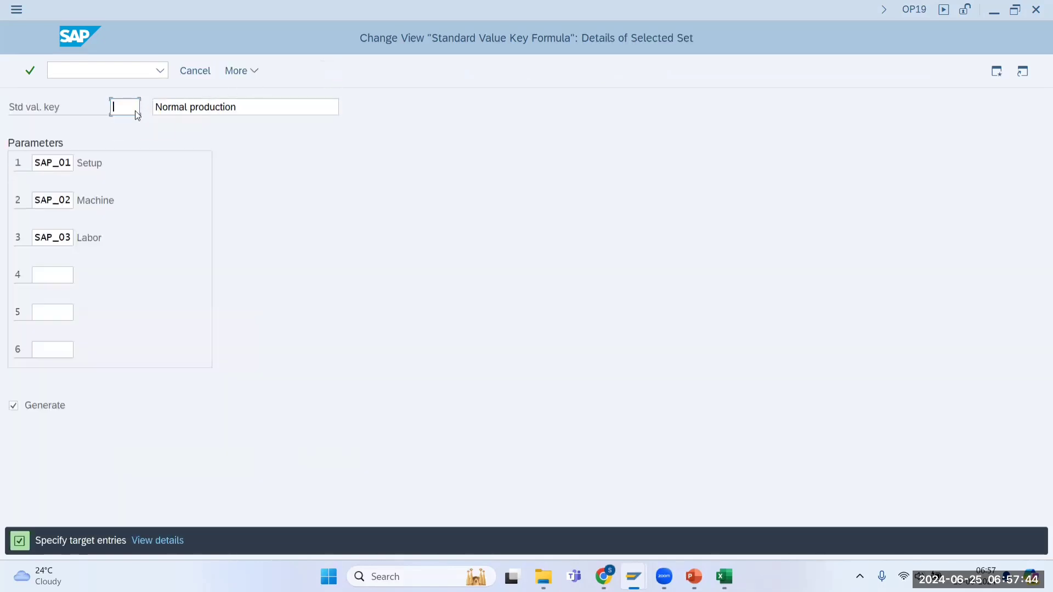
pyautogui.write('B')
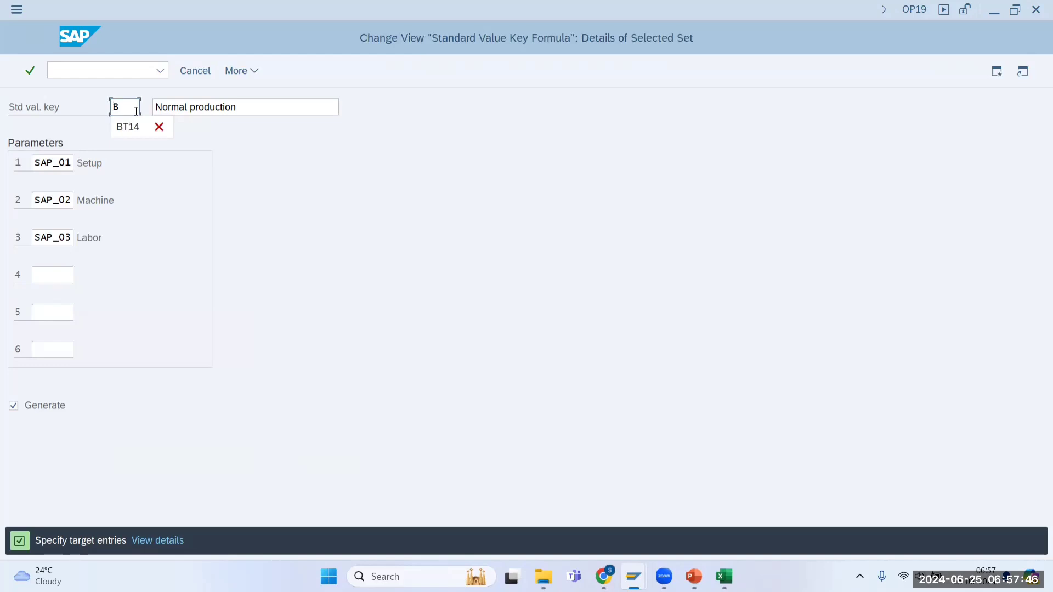
pyautogui.write('T15')
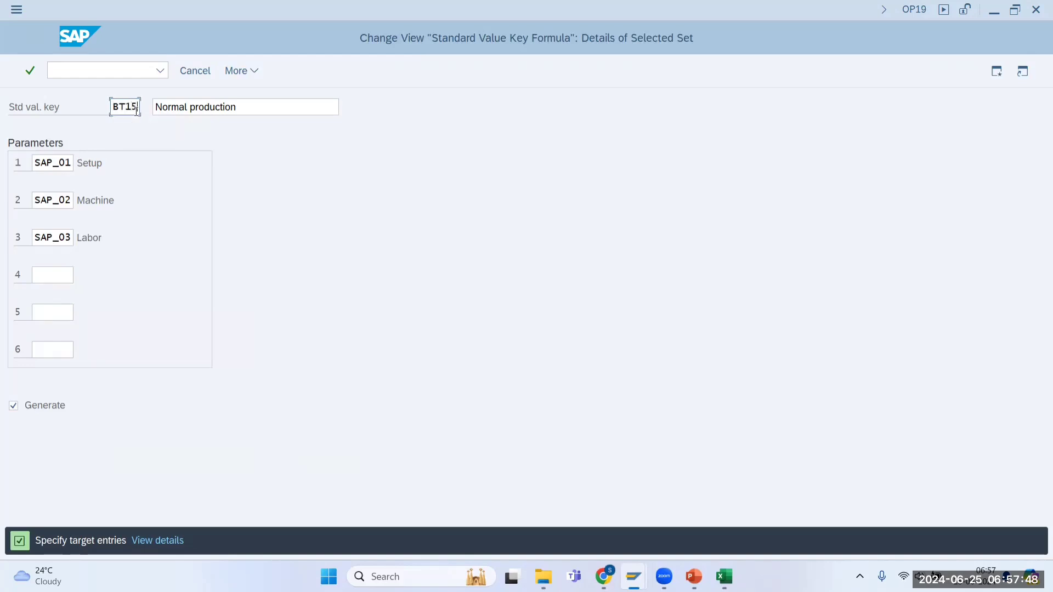
pyautogui.click(246, 107)
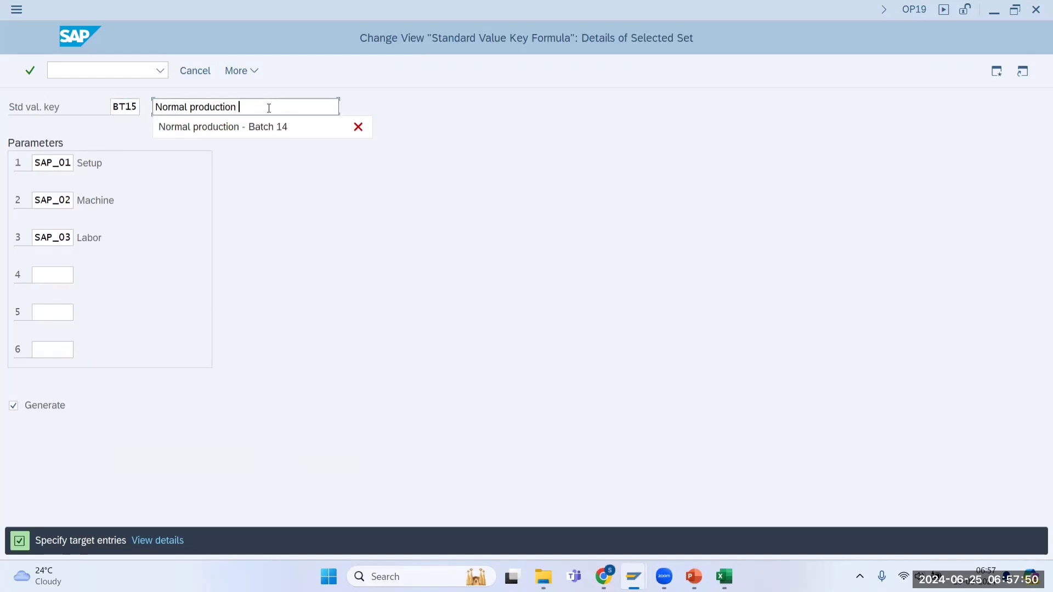
pyautogui.write('- Batch 15')
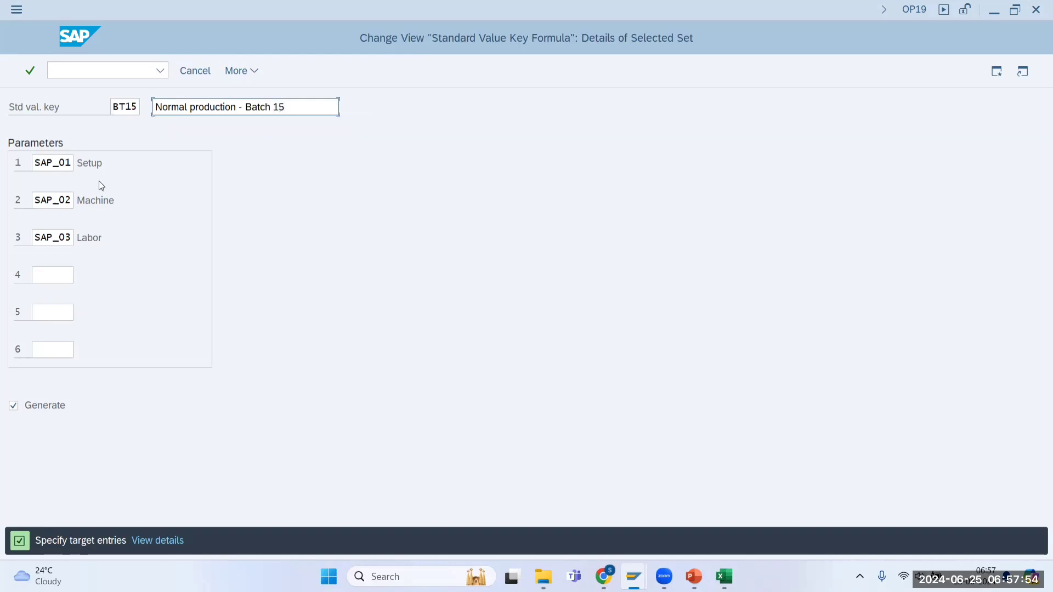
# Assign ELEB15 as the fourth parameter of standard value key BT15 and check the work center's existing key words
pyautogui.click(58, 278)
pyautogui.click(60, 297)
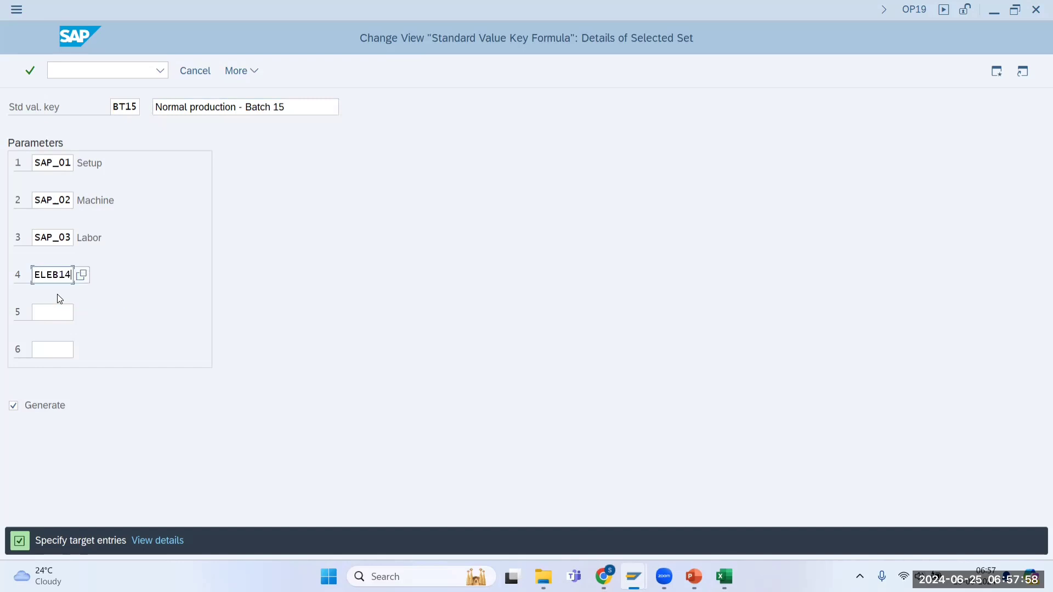
pyautogui.write('5')
pyautogui.hotkey('alt', 'Tab')
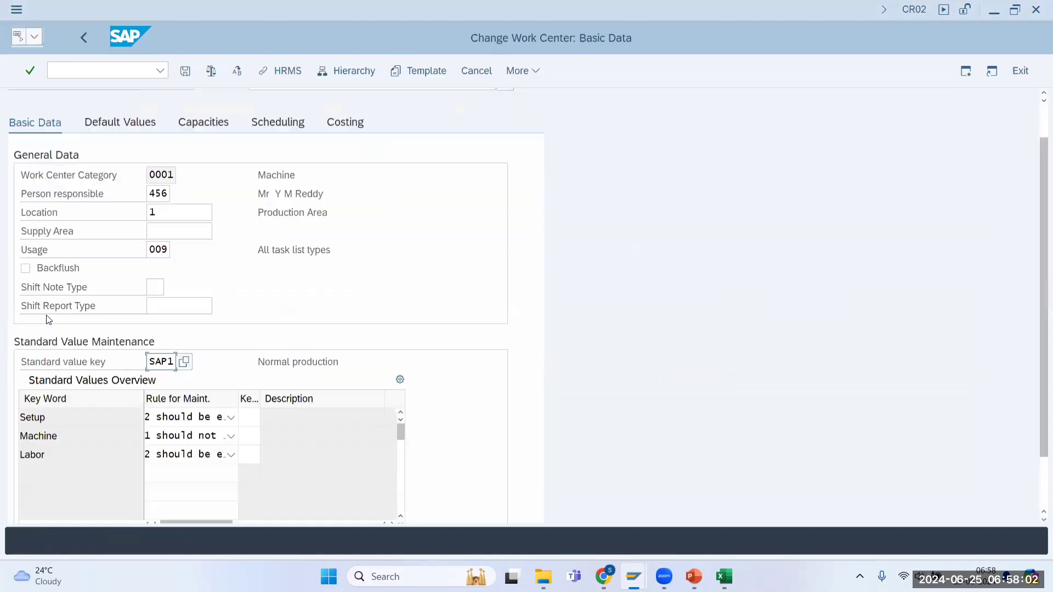
pyautogui.hotkey('alt', 'Tab')
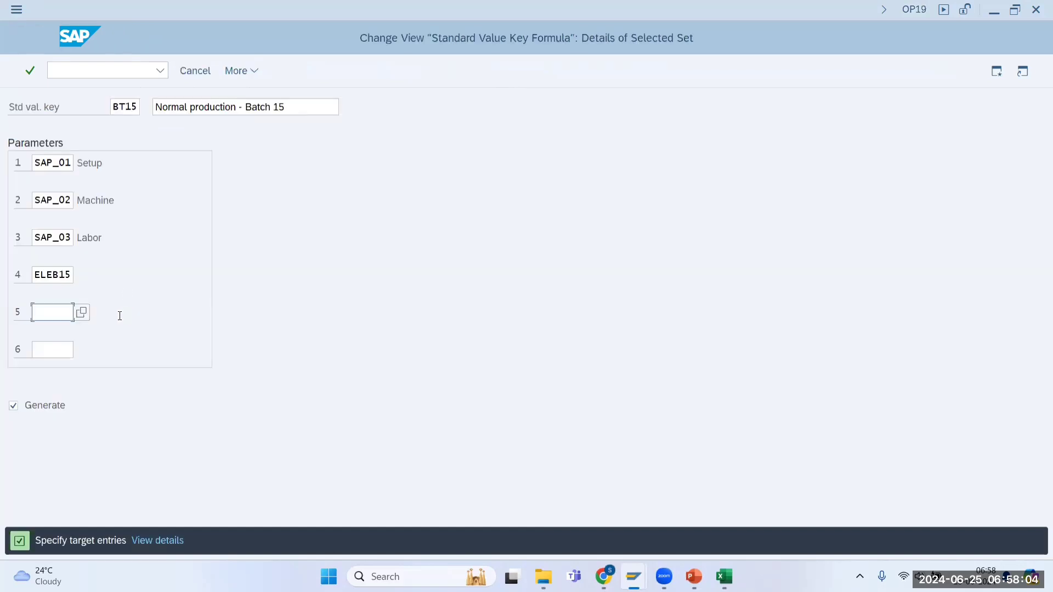
# Assign the overhead parameter OVHB15 from the list of possible entries as the fifth parameter of key BT15
pyautogui.click(82, 313)
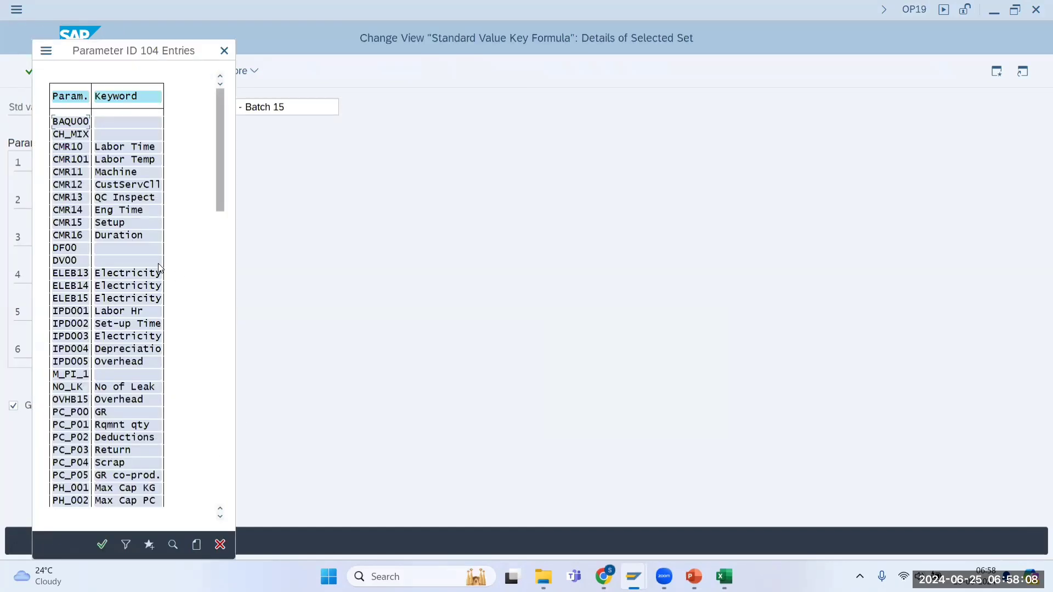
pyautogui.click(220, 330)
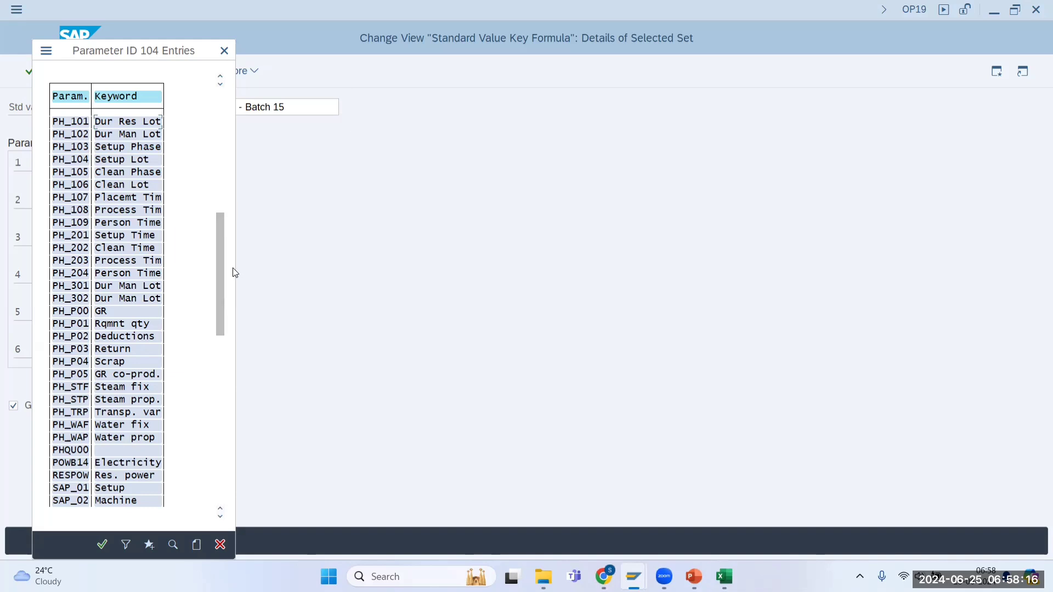
pyautogui.click(220, 77)
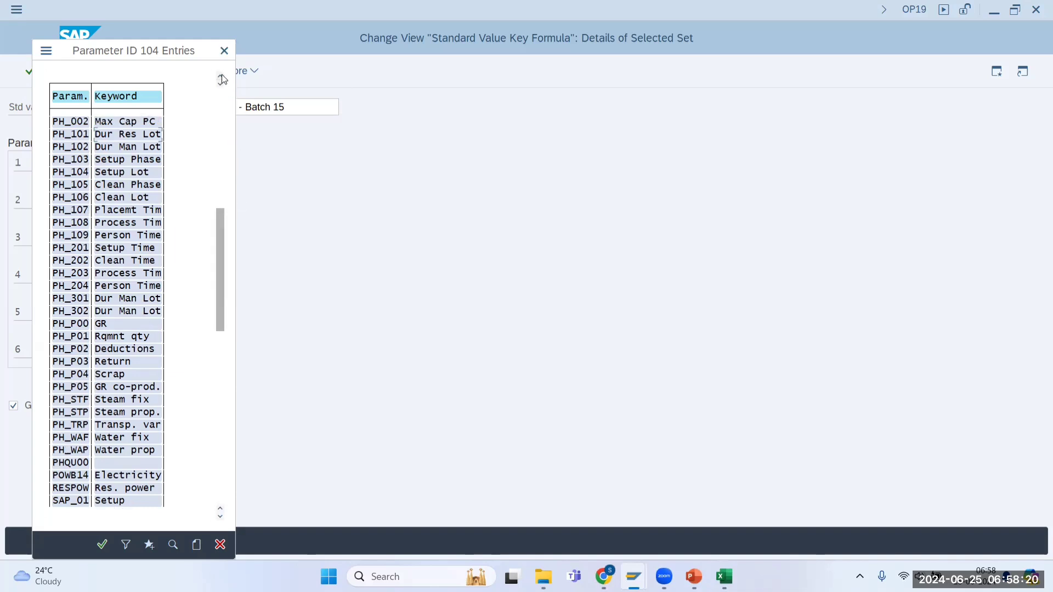
pyautogui.click(220, 77)
pyautogui.click(221, 77)
pyautogui.click(221, 78)
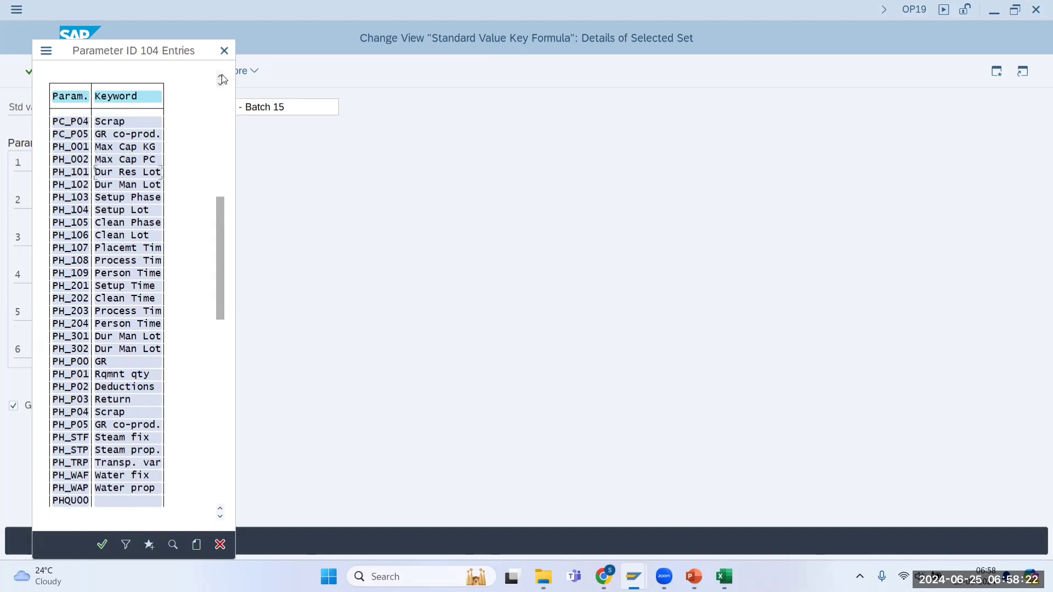
pyautogui.click(220, 77)
pyautogui.click(221, 77)
pyautogui.click(221, 78)
pyautogui.click(221, 77)
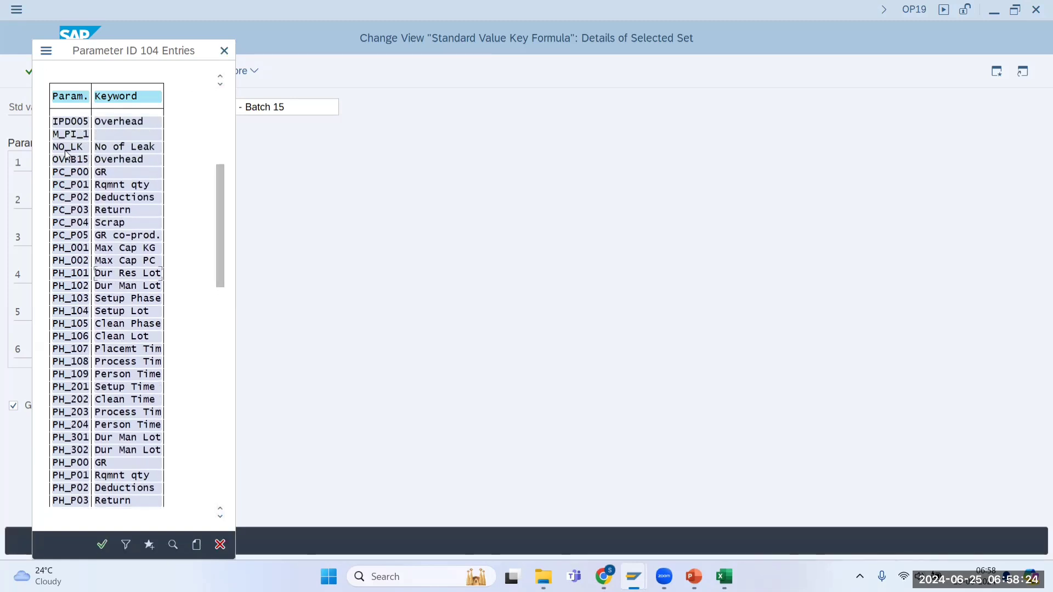
pyautogui.doubleClick(67, 161)
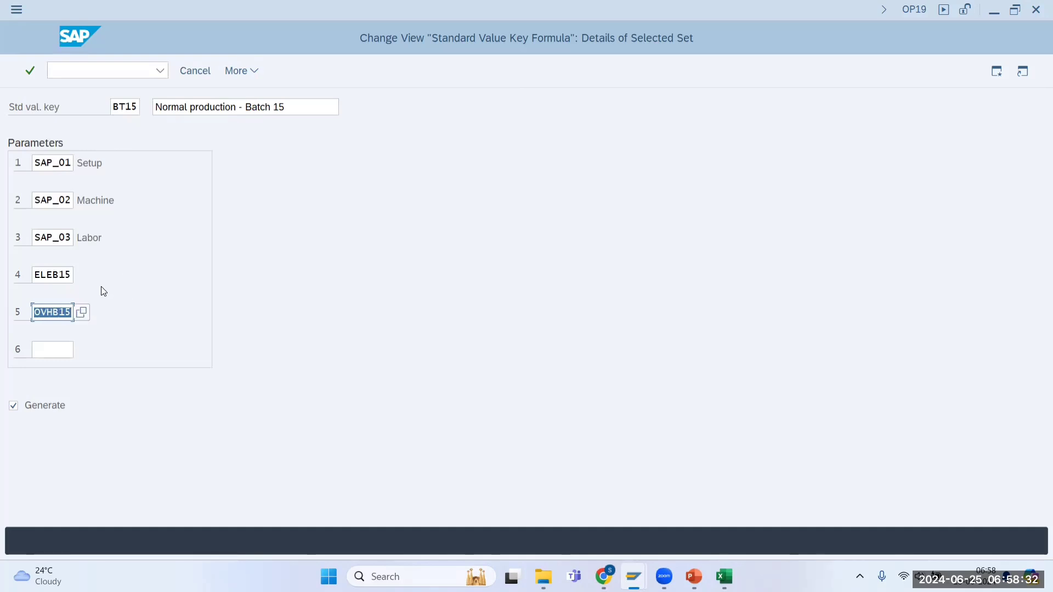
# Confirm the copied standard value key BT15 and save it to the proposed customizing request
pyautogui.press('Return')
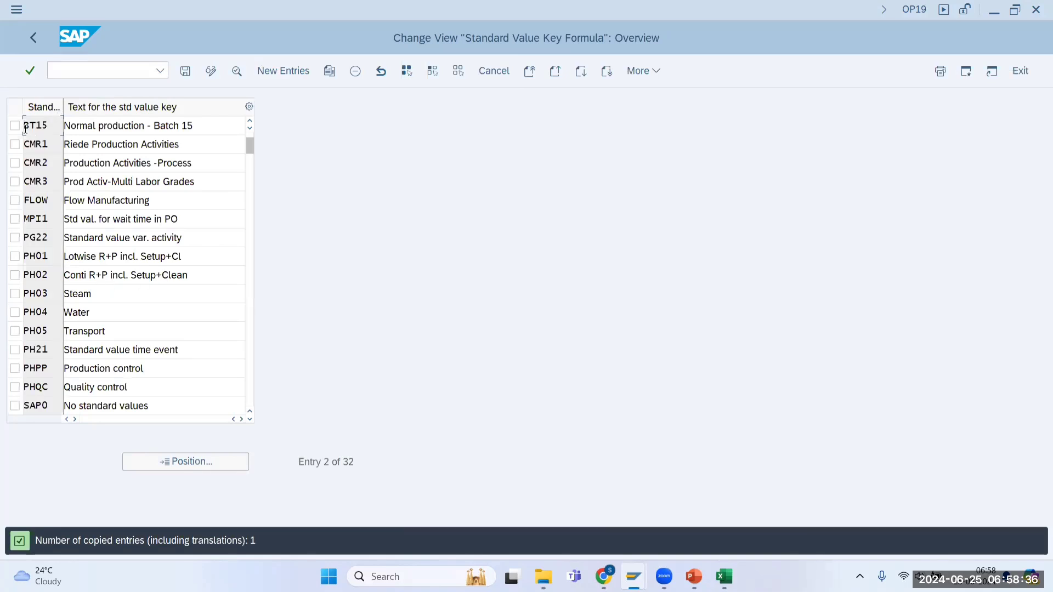
pyautogui.click(186, 72)
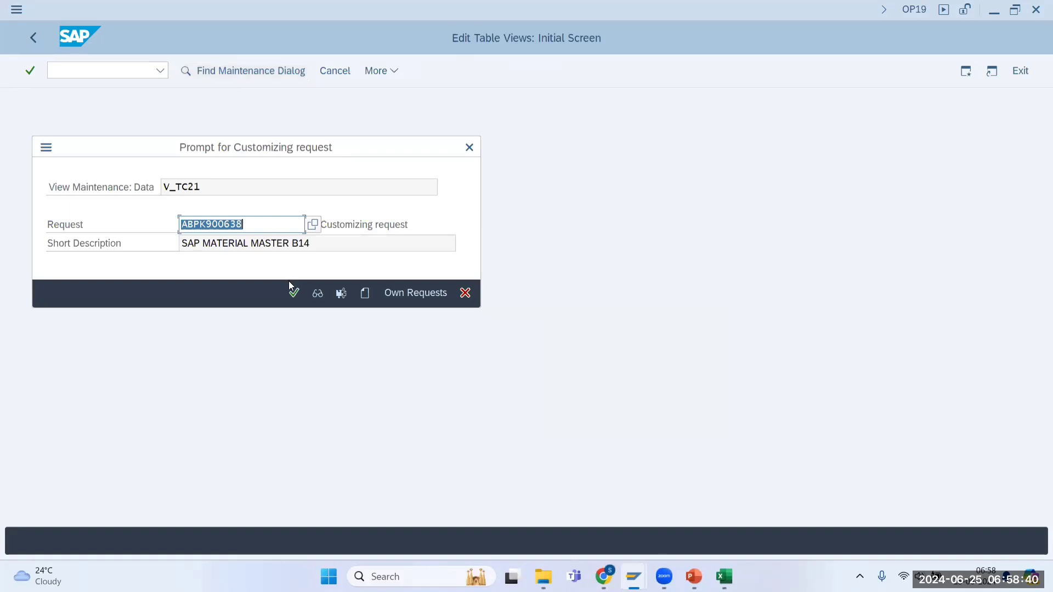
pyautogui.click(294, 292)
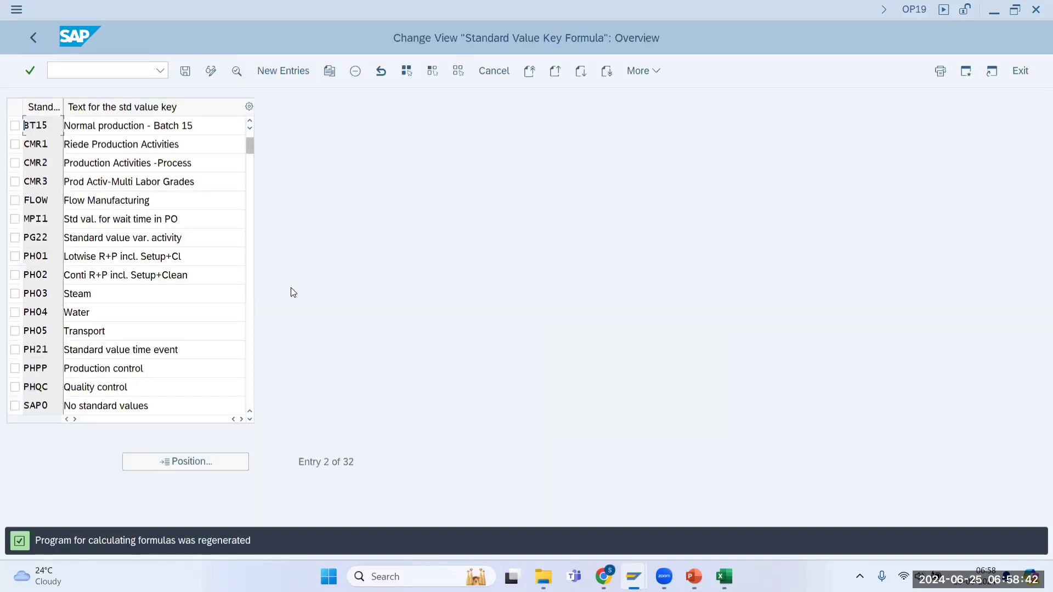
# Switch to the work center change session, set PLS-MOLD's standard value key to BT15, and review its key words
pyautogui.hotkey('alt', 'Tab')
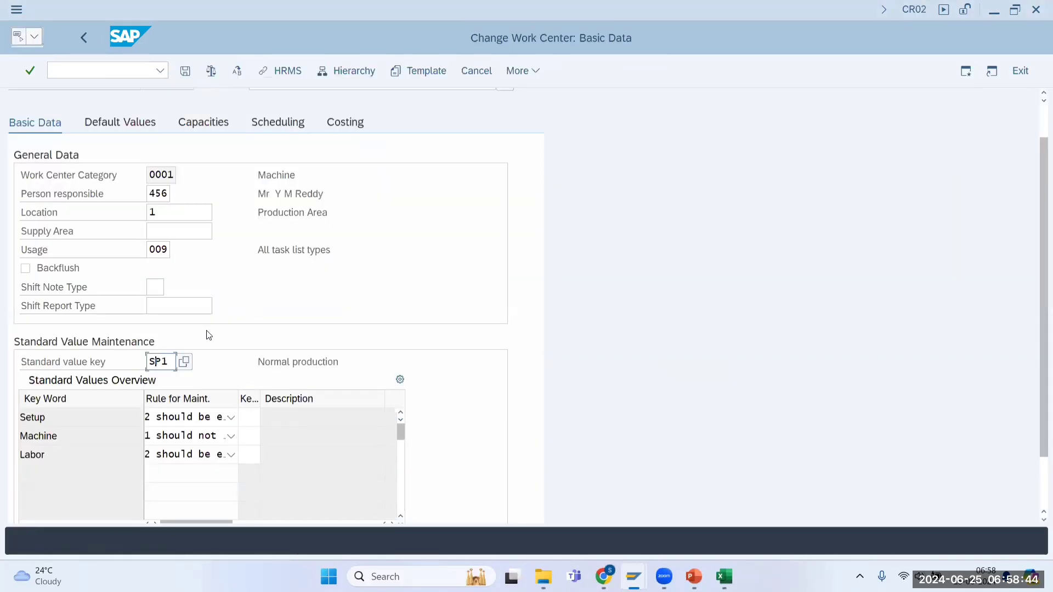
pyautogui.press('BackSpace')
pyautogui.press('BackSpace')
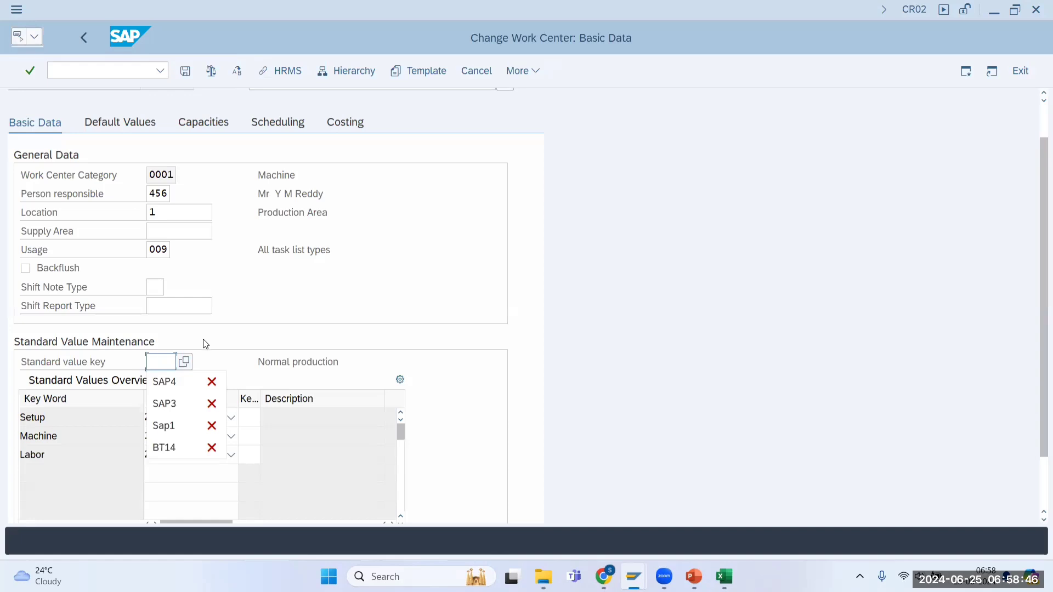
pyautogui.click(159, 448)
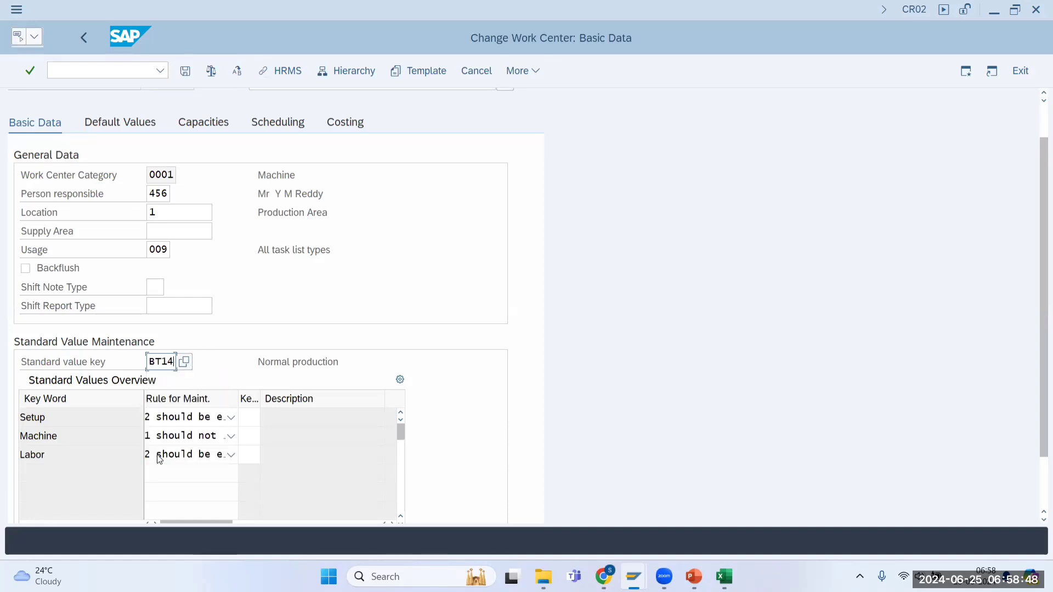
pyautogui.press('BackSpace')
pyautogui.write('5')
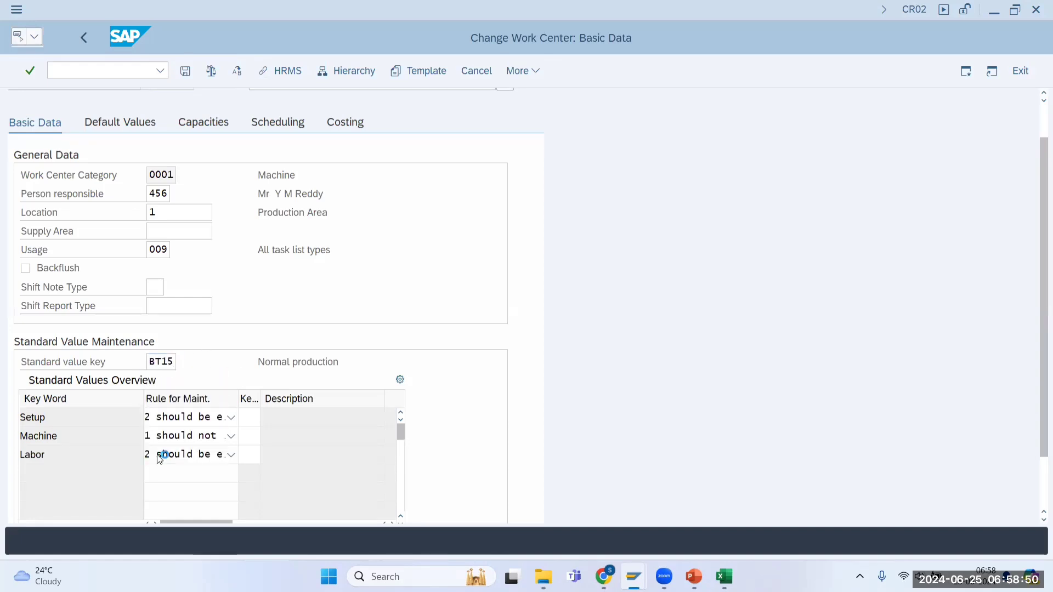
pyautogui.press('Return')
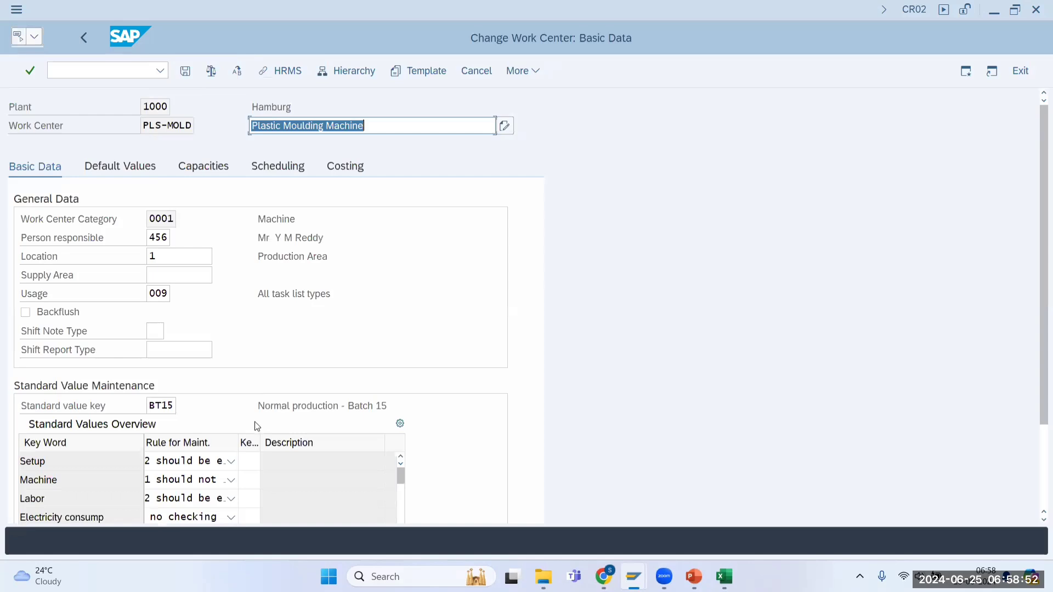
pyautogui.click(1039, 524)
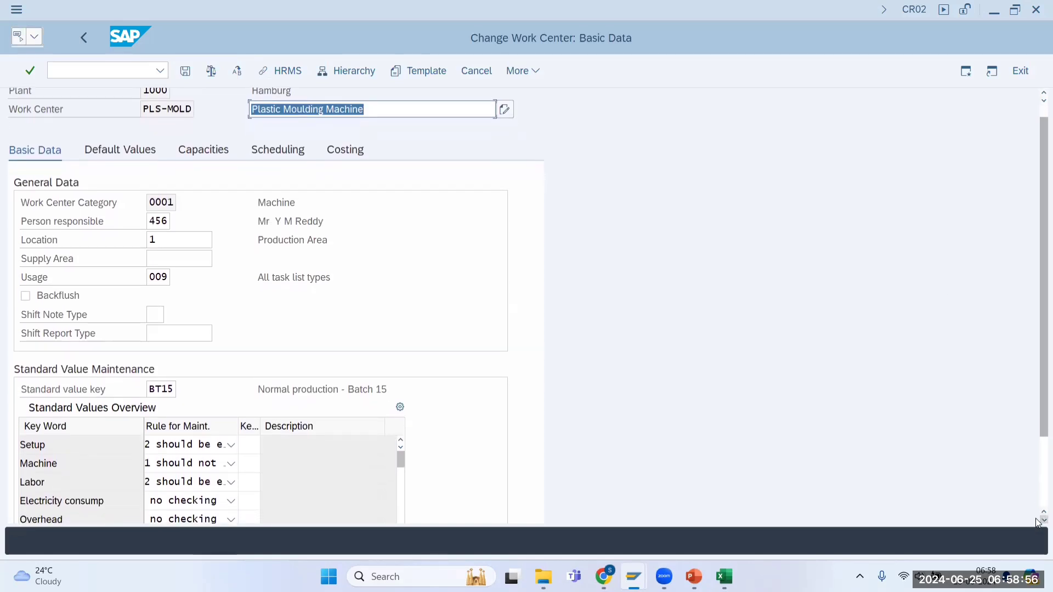
pyautogui.click(1039, 524)
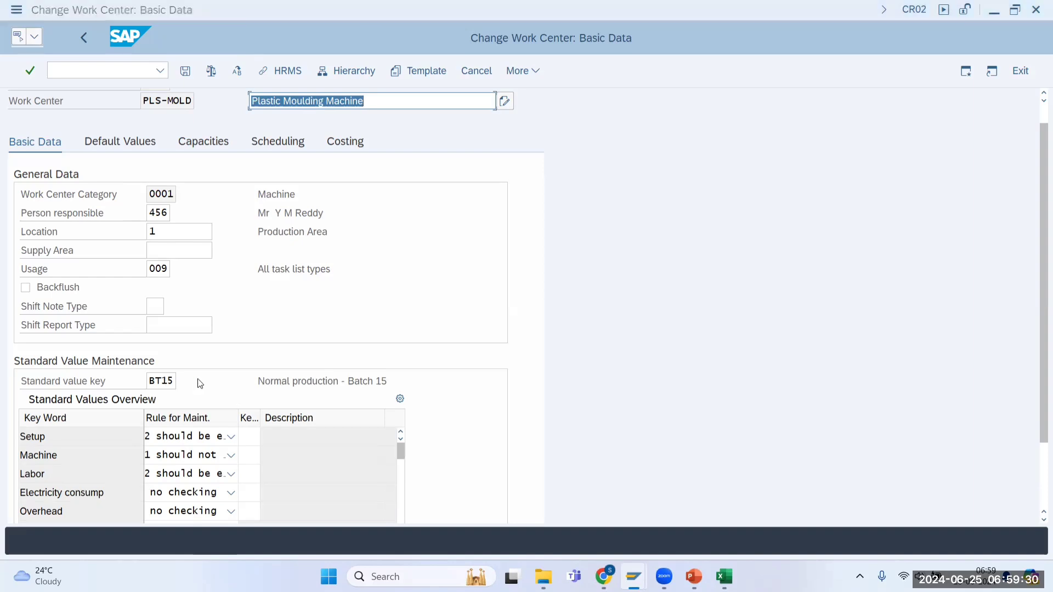
# Switch to the PowerPoint presentation showing the slide "Standard Value key in Work Center"
pyautogui.hotkey('alt', 'Tab')
pyautogui.hotkey('alt', 'Tab')
pyautogui.hotkey('alt', 'Tab')
pyautogui.hotkey('alt', 'Tab')
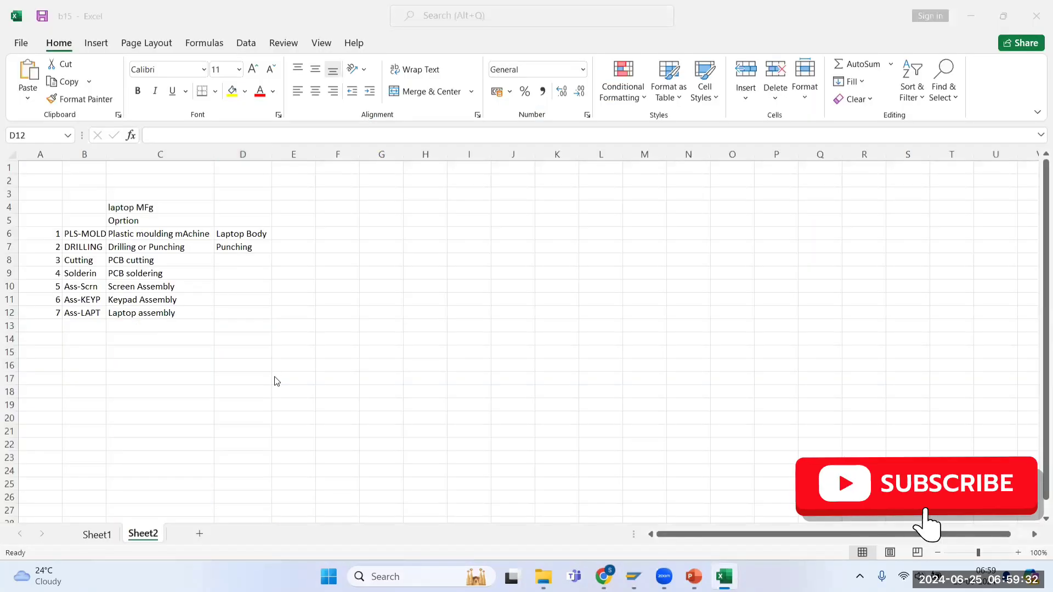
pyautogui.hotkey('alt', 'Tab')
pyautogui.hotkey('alt', 'Tab')
pyautogui.hotkey('alt', 'Tab')
pyautogui.hotkey('alt', 'Tab')
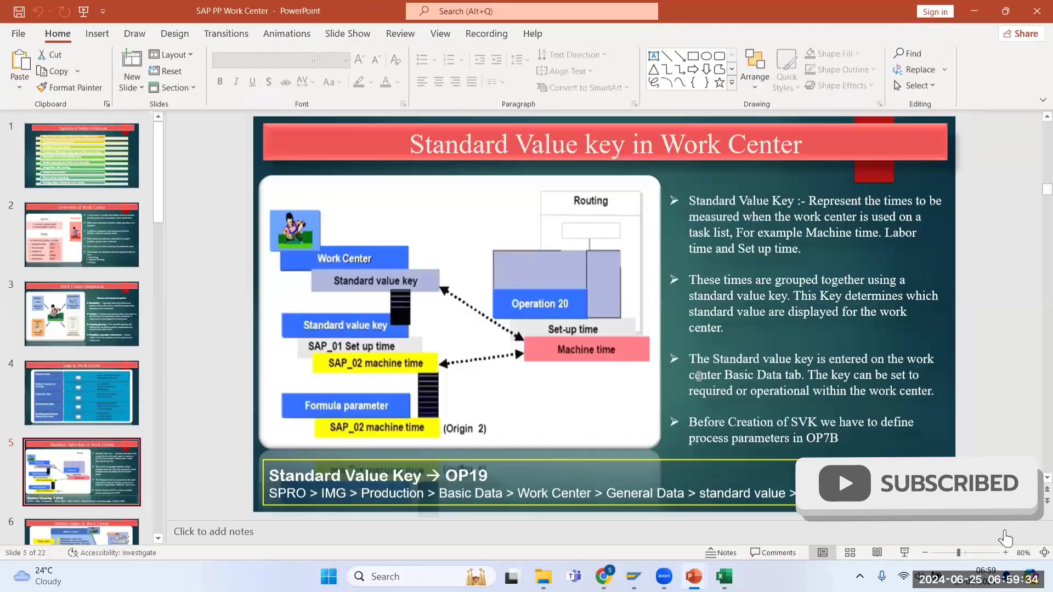